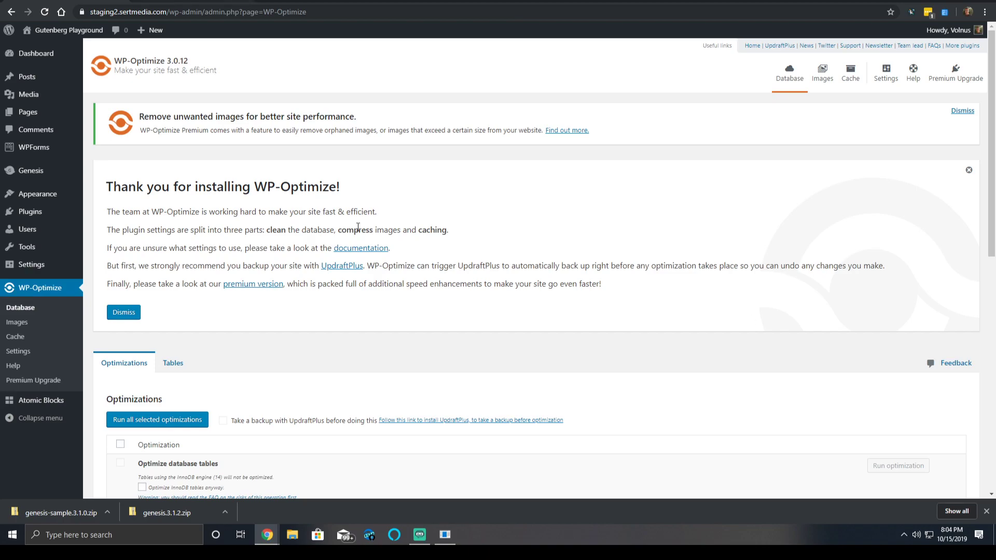
Step: Scroll through the Optimizations list to review the available database optimizations
{"action": "scroll", "coordinate": [301, 359], "scroll_direction": "down", "scroll_amount": 2}
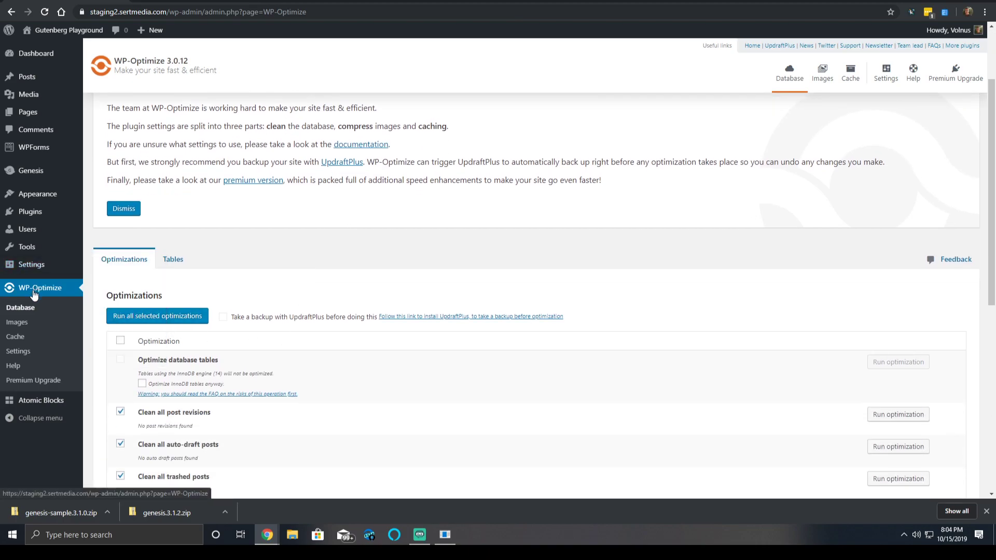
{"action": "scroll", "coordinate": [270, 288], "scroll_direction": "down", "scroll_amount": 6}
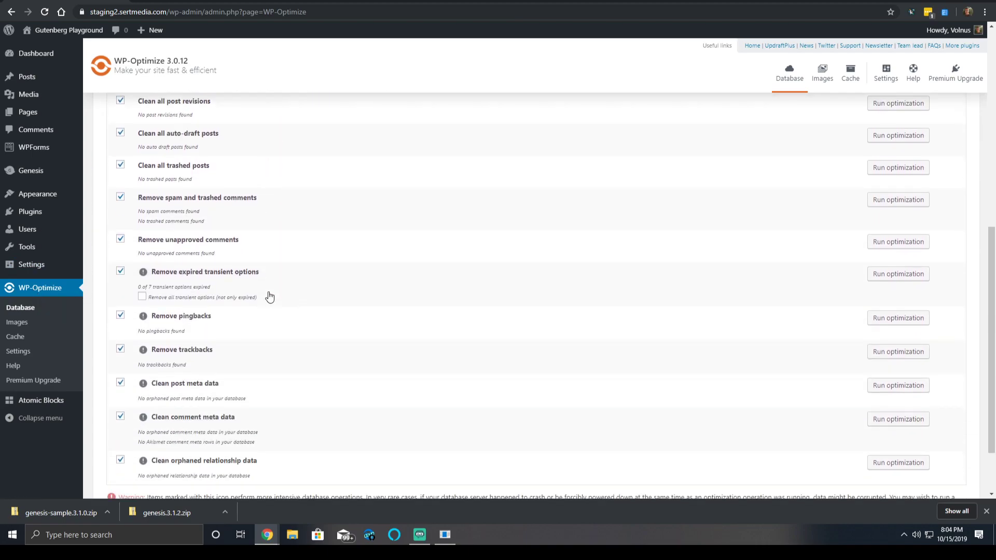
{"action": "scroll", "coordinate": [260, 295], "scroll_direction": "down", "scroll_amount": 2}
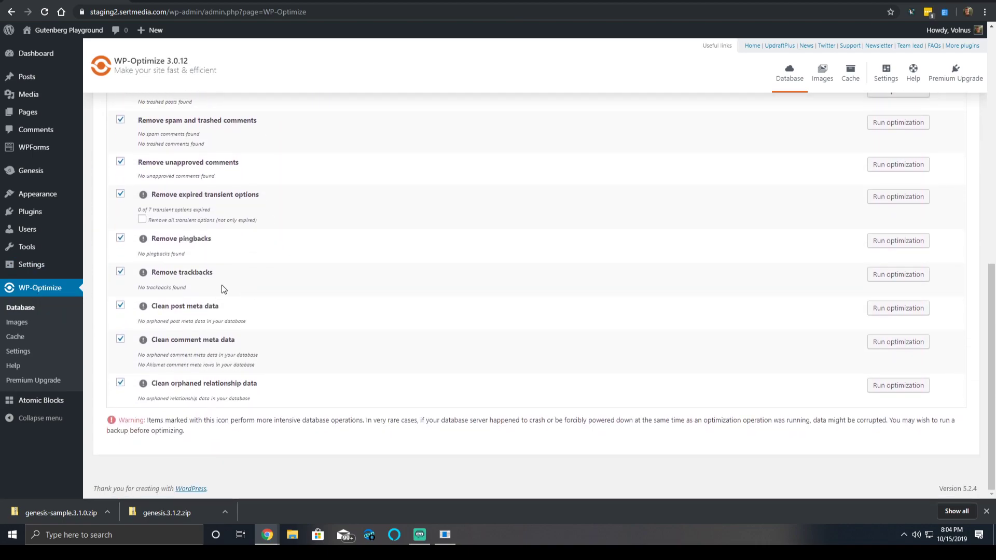
{"action": "scroll", "coordinate": [246, 260], "scroll_direction": "up", "scroll_amount": 1}
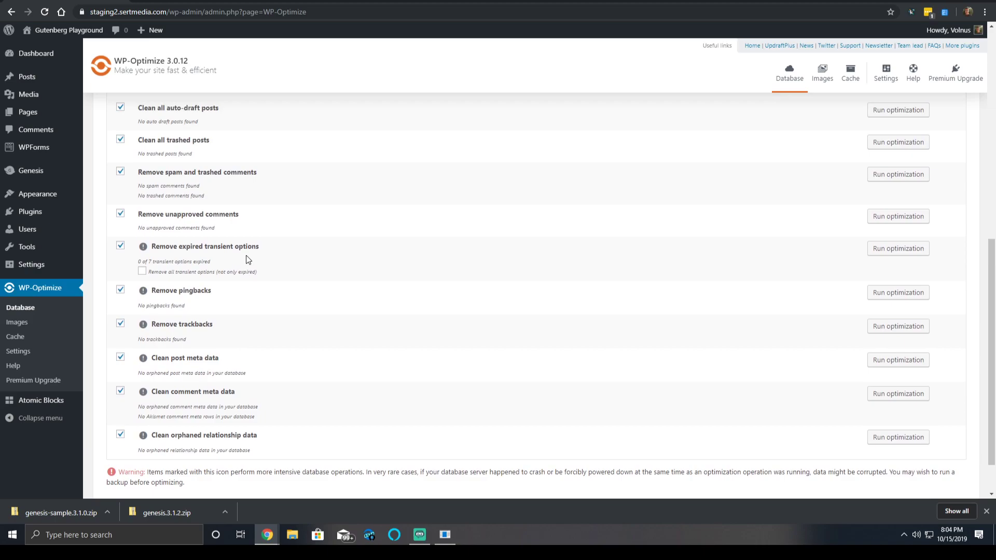
{"action": "scroll", "coordinate": [244, 255], "scroll_direction": "up", "scroll_amount": 6}
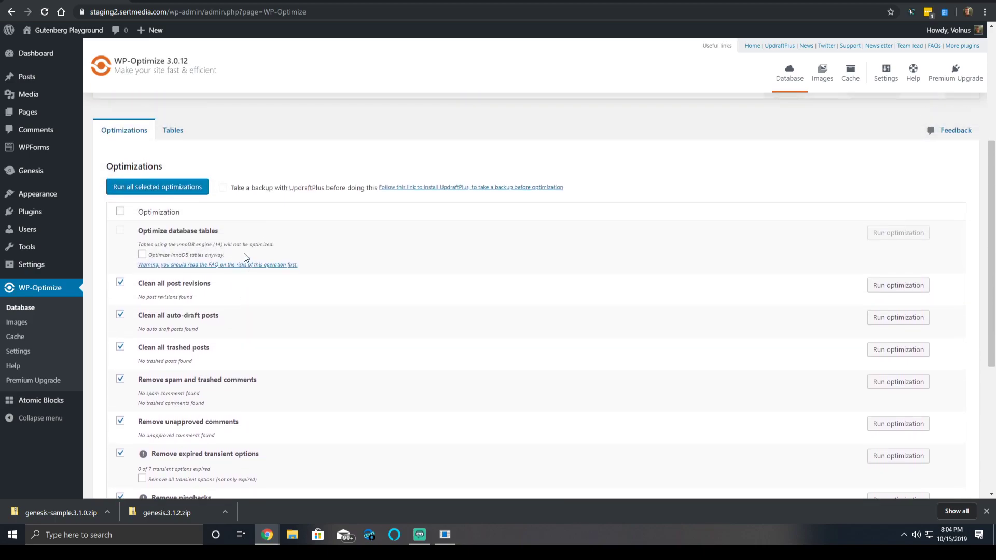
{"action": "scroll", "coordinate": [244, 253], "scroll_direction": "up", "scroll_amount": 2}
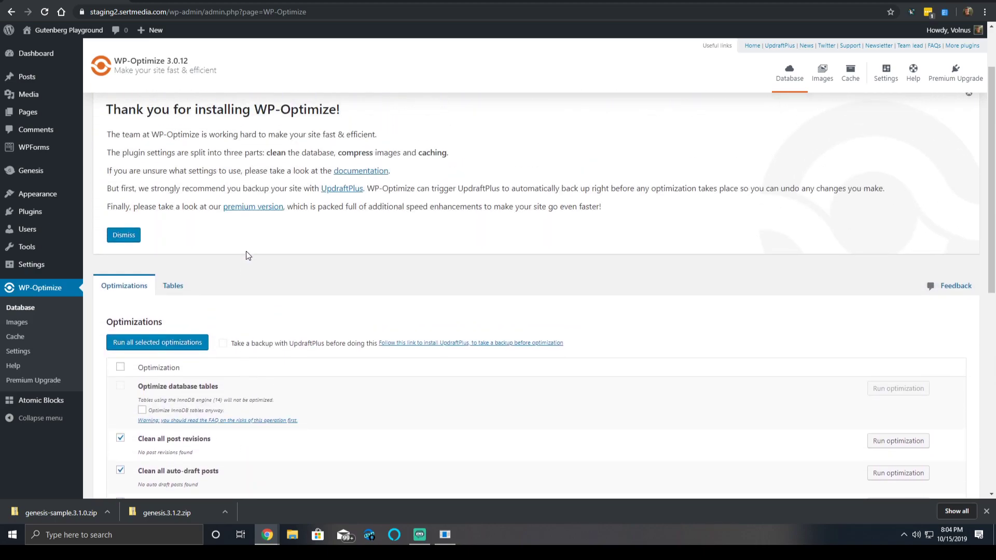
Step: Switch to the Tables tab listing each table's records, data size, index size and type
{"action": "left_click", "coordinate": [172, 286]}
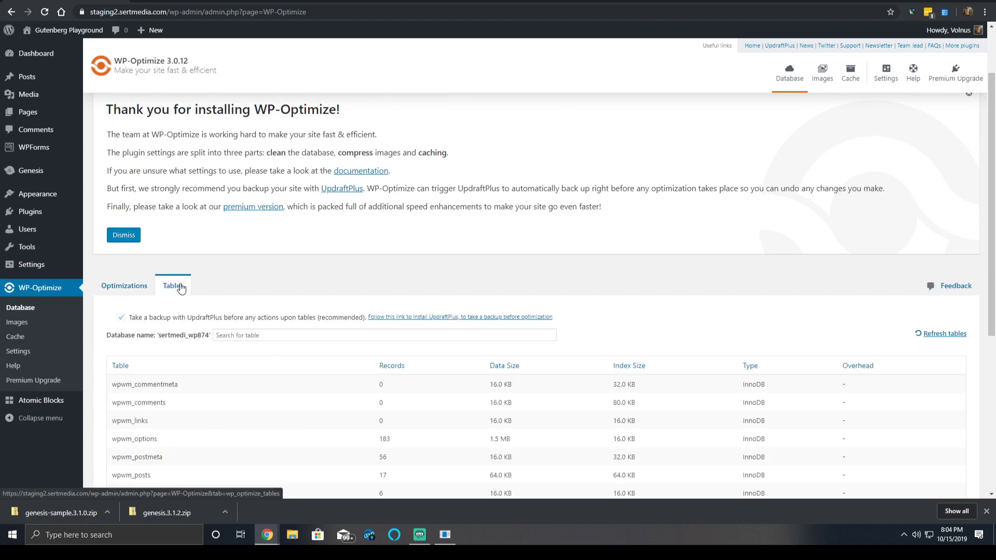
{"action": "left_click", "coordinate": [141, 289]}
{"action": "scroll", "coordinate": [176, 283], "scroll_direction": "down", "scroll_amount": 7}
{"action": "scroll", "coordinate": [190, 272], "scroll_direction": "up", "scroll_amount": 8}
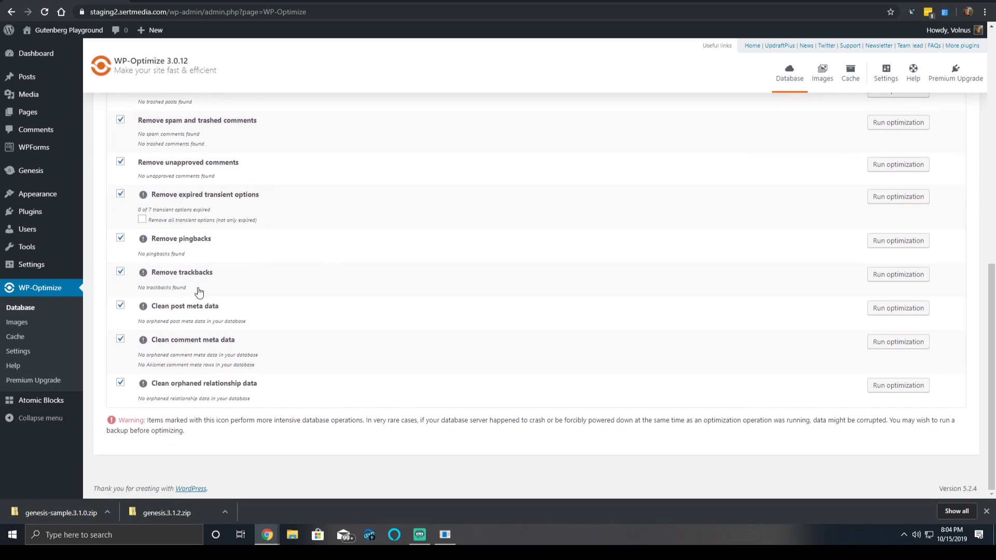
{"action": "left_click", "coordinate": [175, 340]}
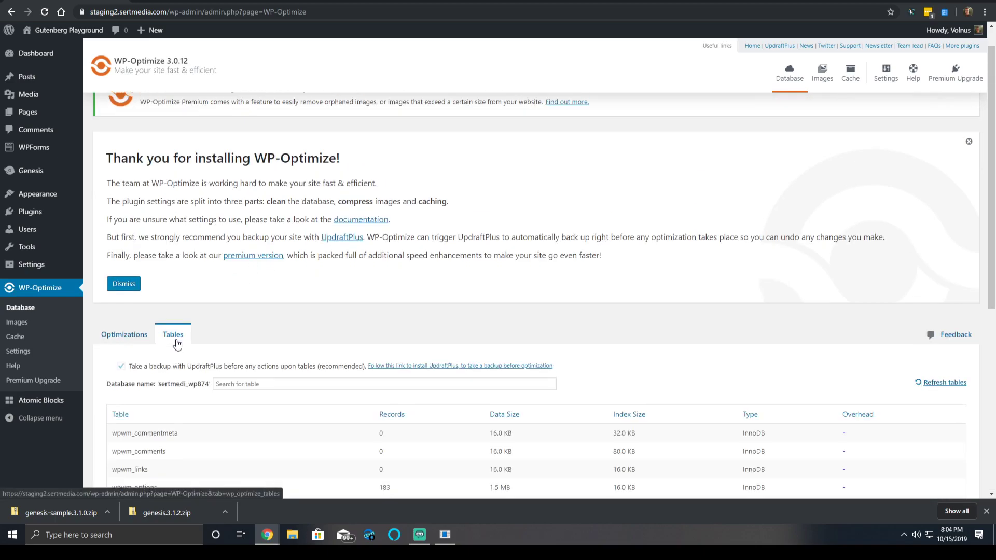
{"action": "scroll", "coordinate": [189, 328], "scroll_direction": "down", "scroll_amount": 10}
{"action": "scroll", "coordinate": [325, 172], "scroll_direction": "up", "scroll_amount": 7}
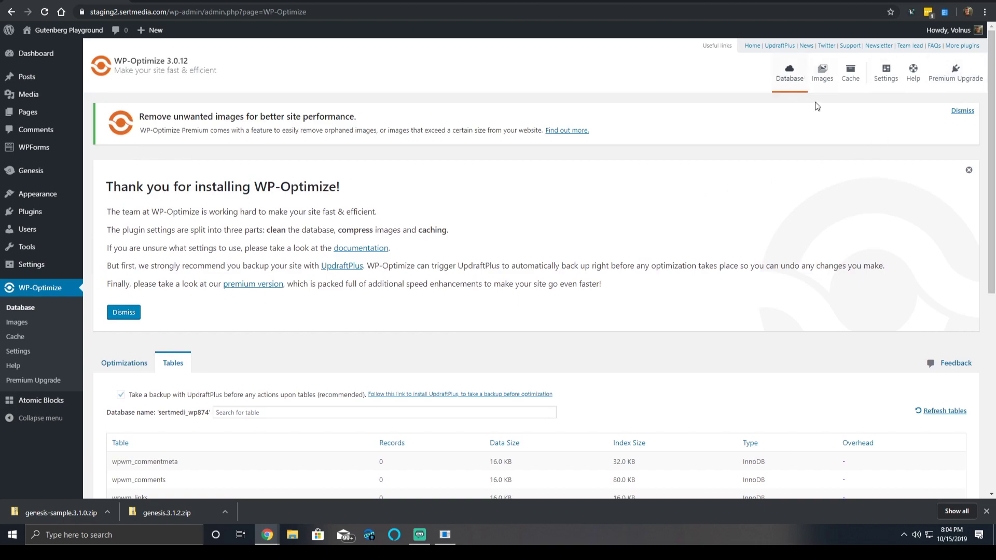
Step: Show the Images tab's Compress images settings: auto-compress on, Prioritize retention of detail
{"action": "left_click", "coordinate": [822, 76]}
{"action": "scroll", "coordinate": [667, 181], "scroll_direction": "down", "scroll_amount": 1}
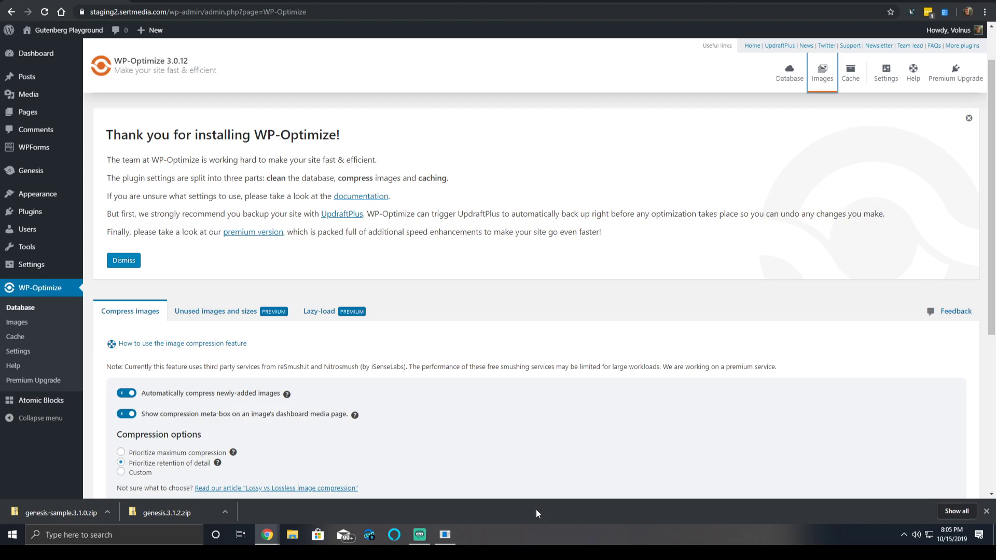
{"action": "scroll", "coordinate": [544, 335], "scroll_direction": "down", "scroll_amount": 2}
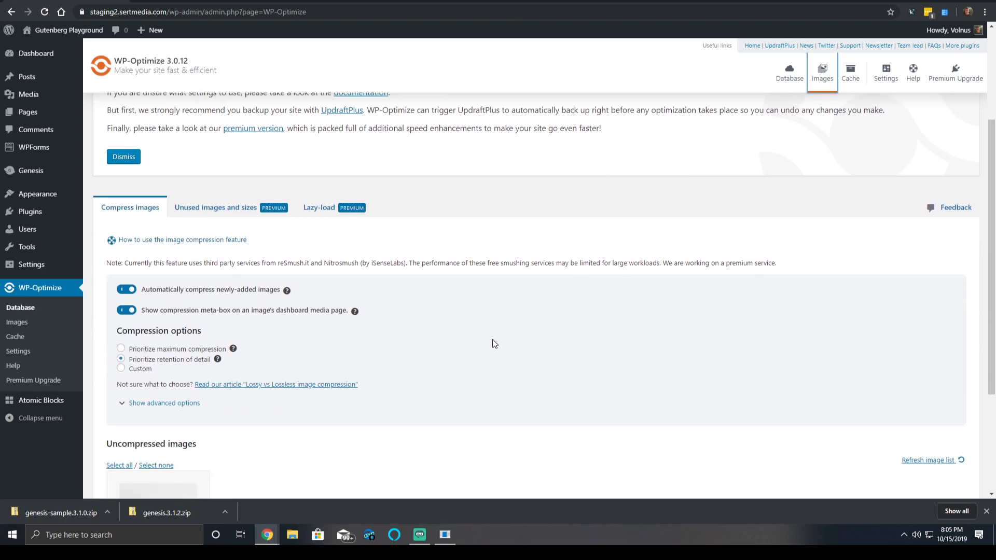
Step: Expand the advanced options to reveal reSmush.it and Nitrosmush compression services, reSmush.it selected
{"action": "left_click", "coordinate": [168, 410]}
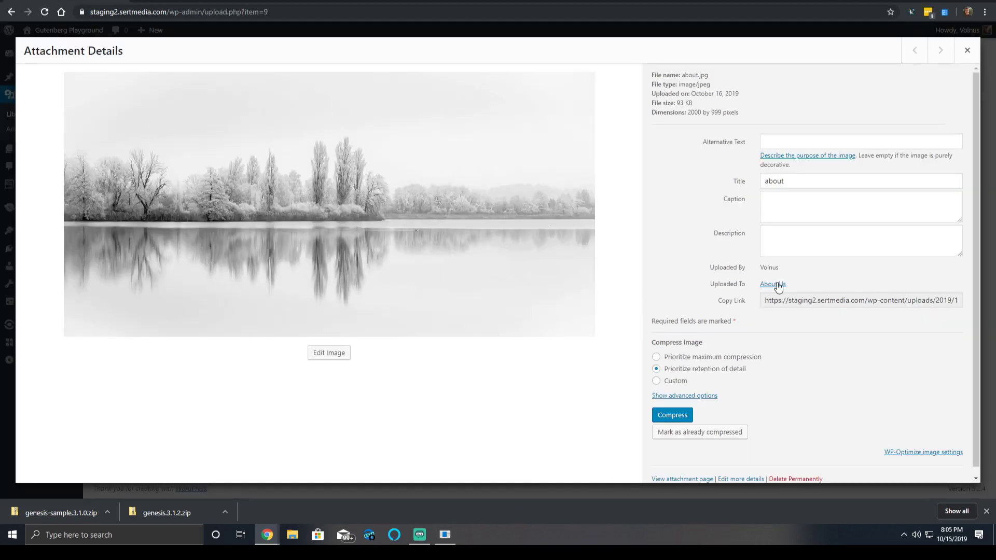
{"action": "scroll", "coordinate": [778, 285], "scroll_direction": "down", "scroll_amount": 1}
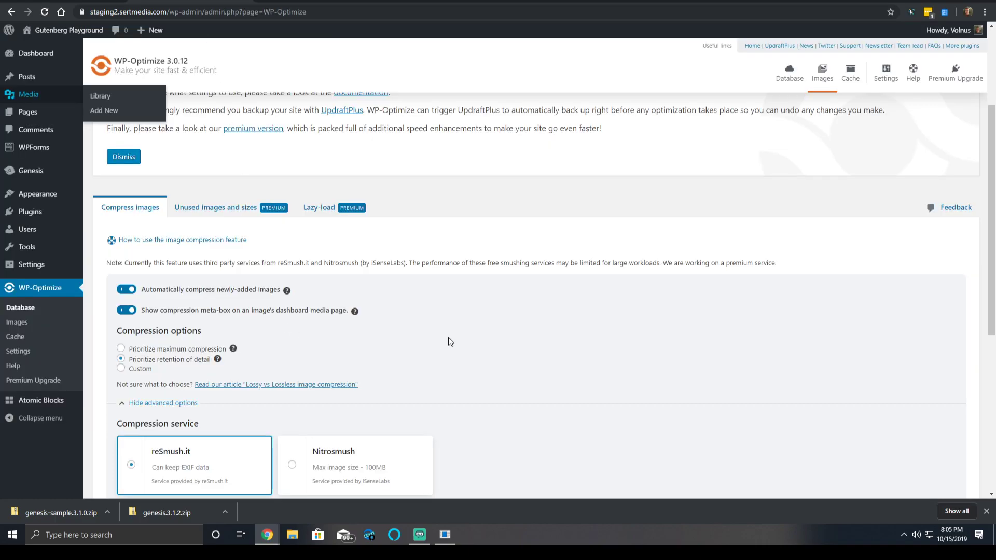
Step: Choose Custom compression and set the slider midway between Maximum Compression and Best Image Quality
{"action": "scroll", "coordinate": [449, 340], "scroll_direction": "down", "scroll_amount": 1}
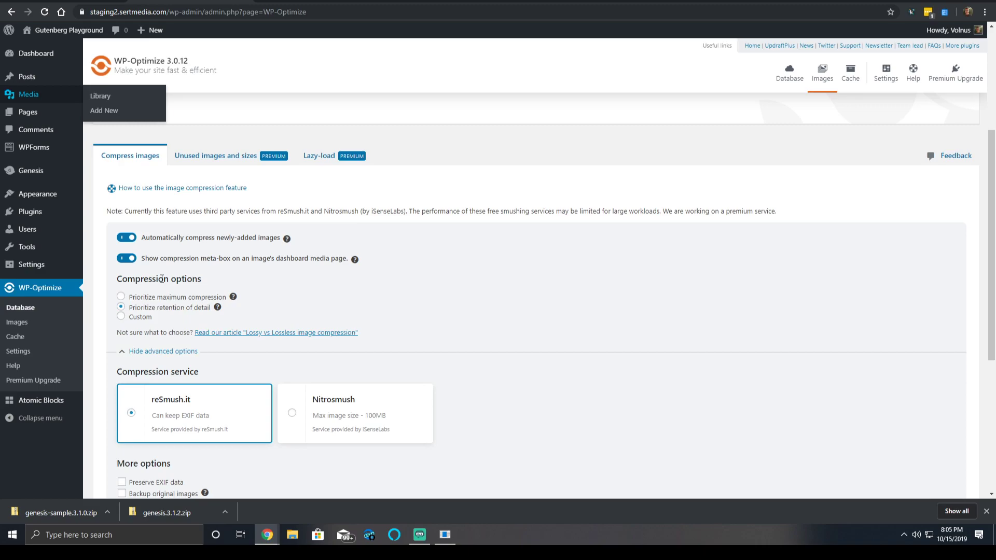
{"action": "mouse_move", "coordinate": [234, 298]}
{"action": "left_click", "coordinate": [136, 317]}
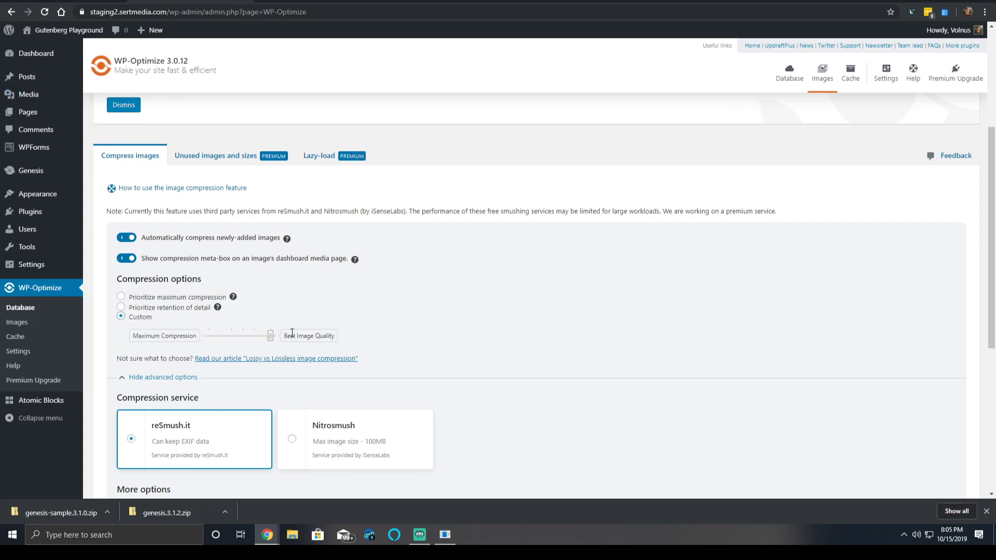
{"action": "left_click_drag", "start_coordinate": [271, 335], "coordinate": [239, 338]}
Step: Restore Prioritize retention of detail, try Nitrosmush, then reselect reSmush.it as the service
{"action": "left_click", "coordinate": [188, 307]}
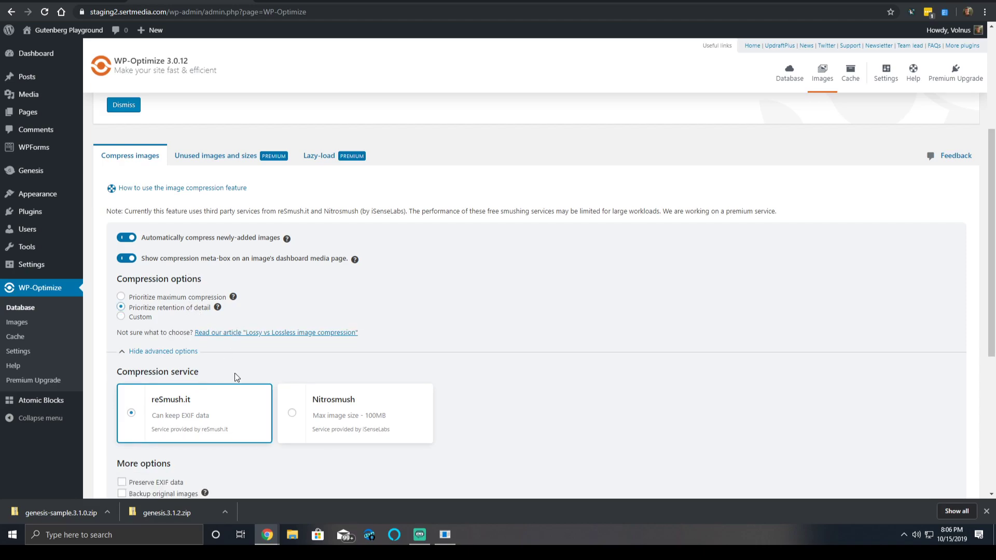
{"action": "scroll", "coordinate": [237, 374], "scroll_direction": "down", "scroll_amount": 2}
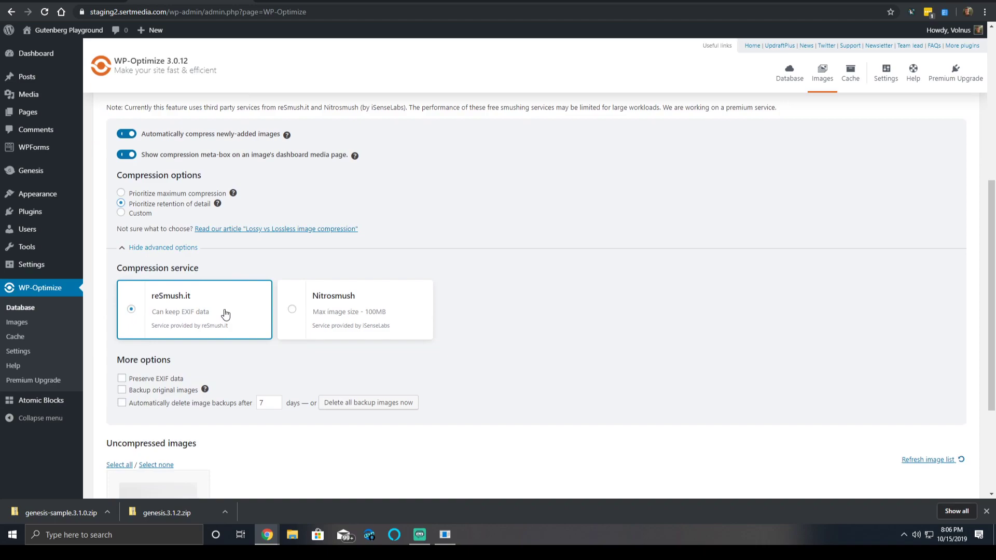
{"action": "left_click", "coordinate": [319, 316]}
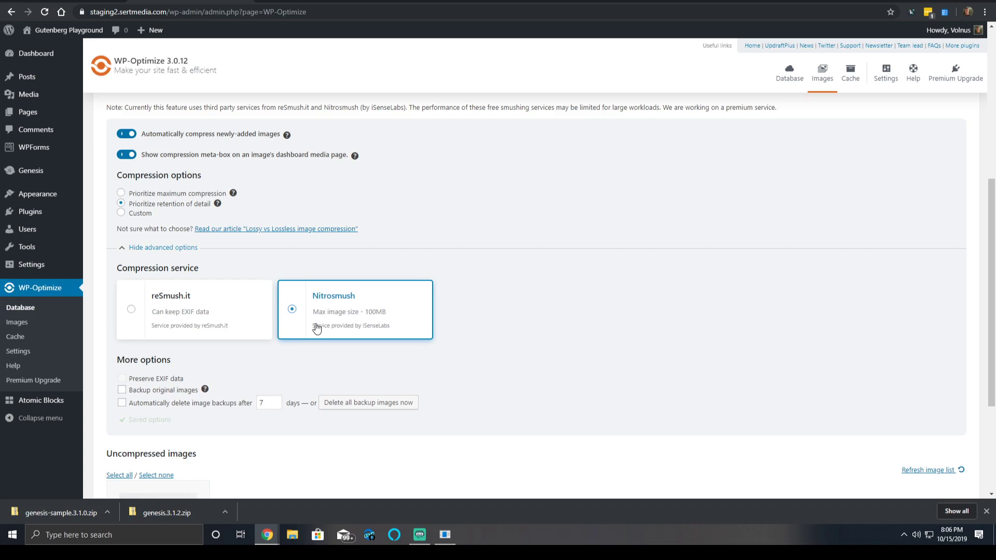
{"action": "left_click", "coordinate": [240, 320]}
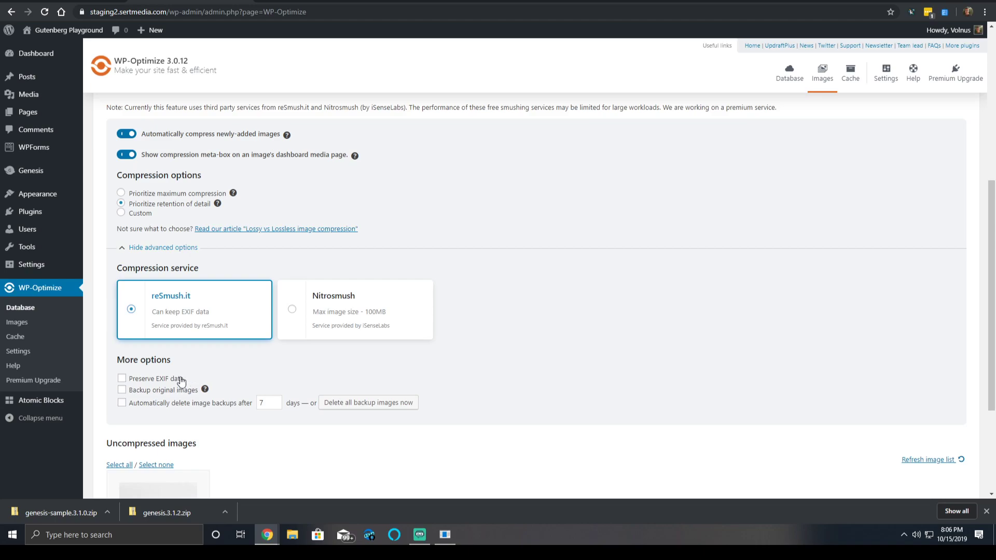
{"action": "mouse_move", "coordinate": [201, 393]}
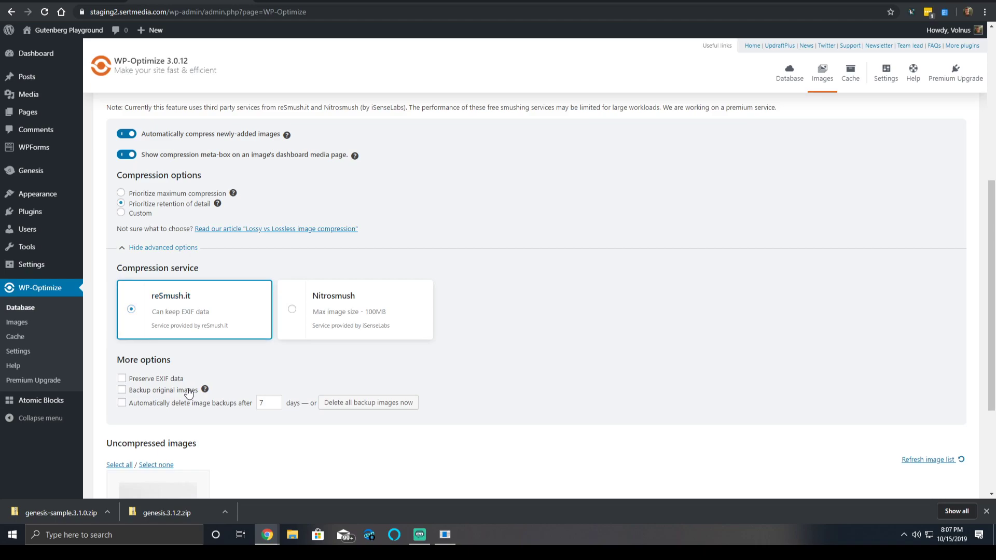
{"action": "left_click", "coordinate": [188, 394]}
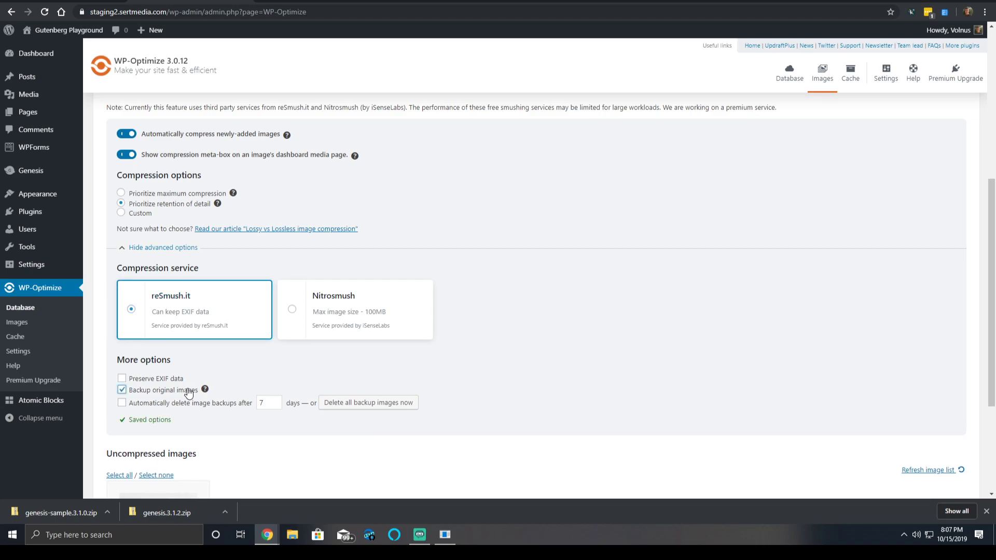
{"action": "left_click", "coordinate": [240, 403]}
{"action": "left_click", "coordinate": [262, 402]}
{"action": "double_click", "coordinate": [262, 402]}
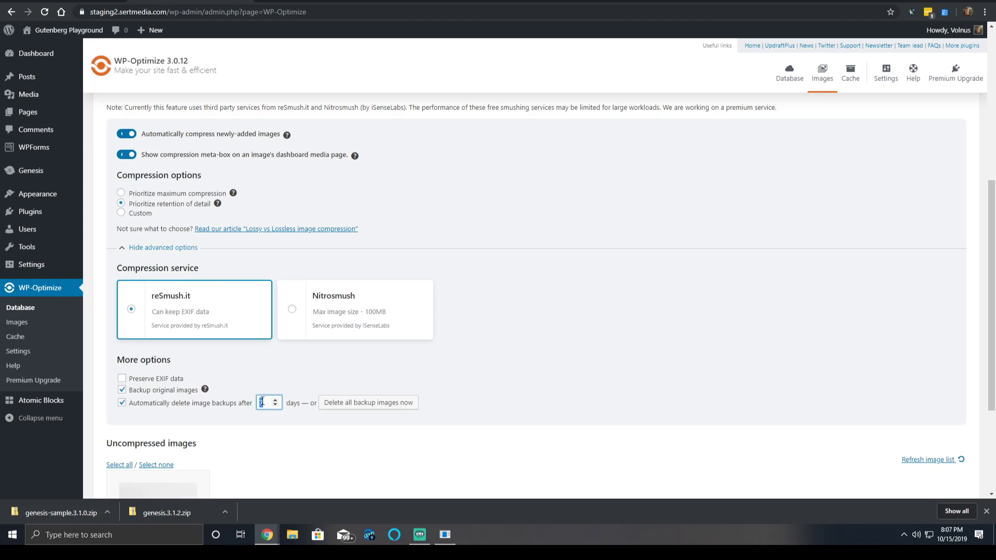
{"action": "scroll", "coordinate": [263, 401], "scroll_direction": "down", "scroll_amount": 3}
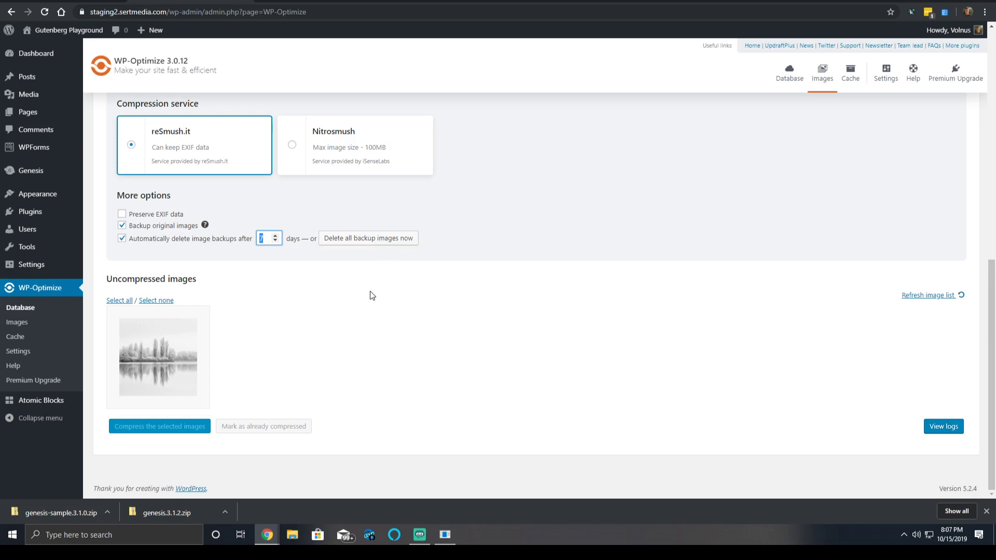
{"action": "scroll", "coordinate": [217, 332], "scroll_direction": "up", "scroll_amount": 10}
{"action": "scroll", "coordinate": [269, 313], "scroll_direction": "up", "scroll_amount": 1}
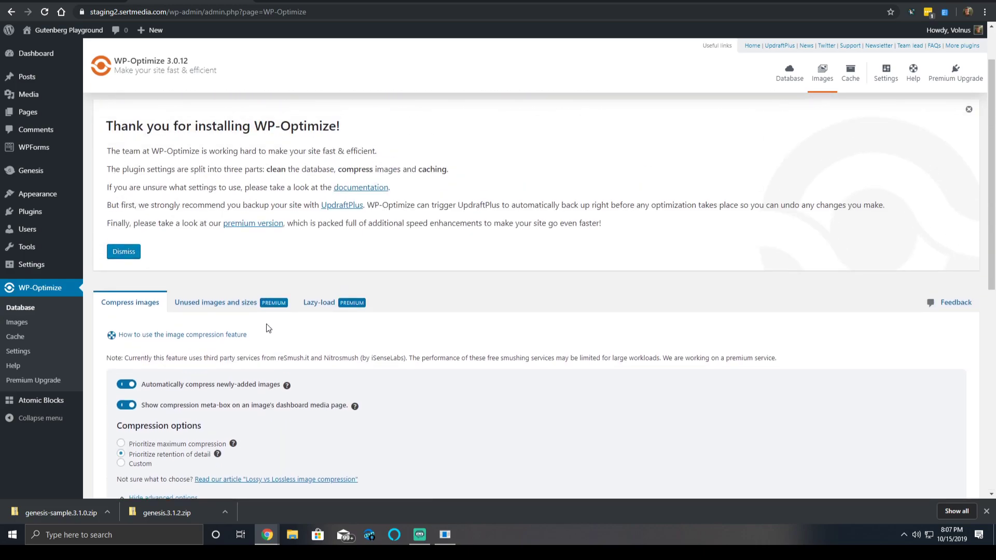
{"action": "scroll", "coordinate": [209, 391], "scroll_direction": "down", "scroll_amount": 9}
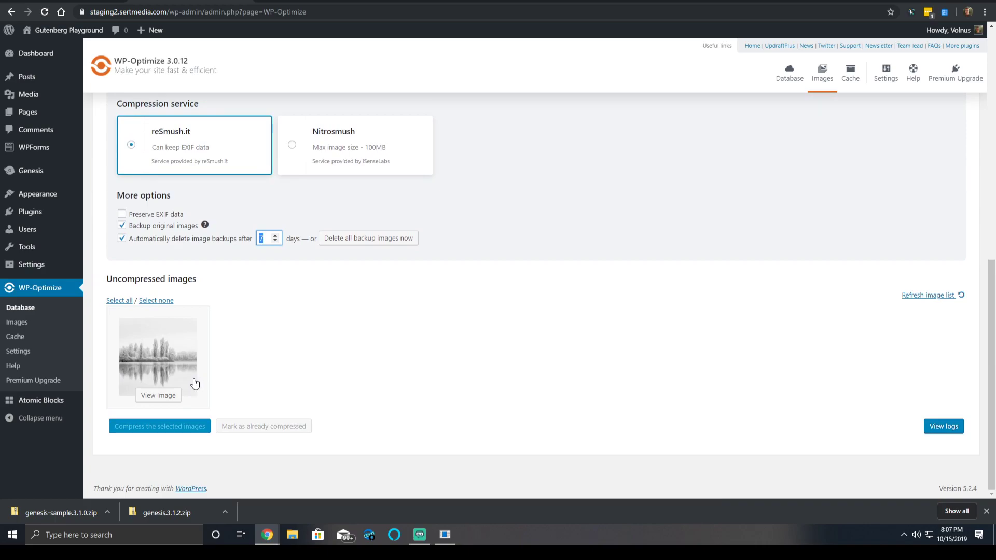
{"action": "scroll", "coordinate": [271, 328], "scroll_direction": "up", "scroll_amount": 2}
{"action": "scroll", "coordinate": [272, 328], "scroll_direction": "up", "scroll_amount": 1}
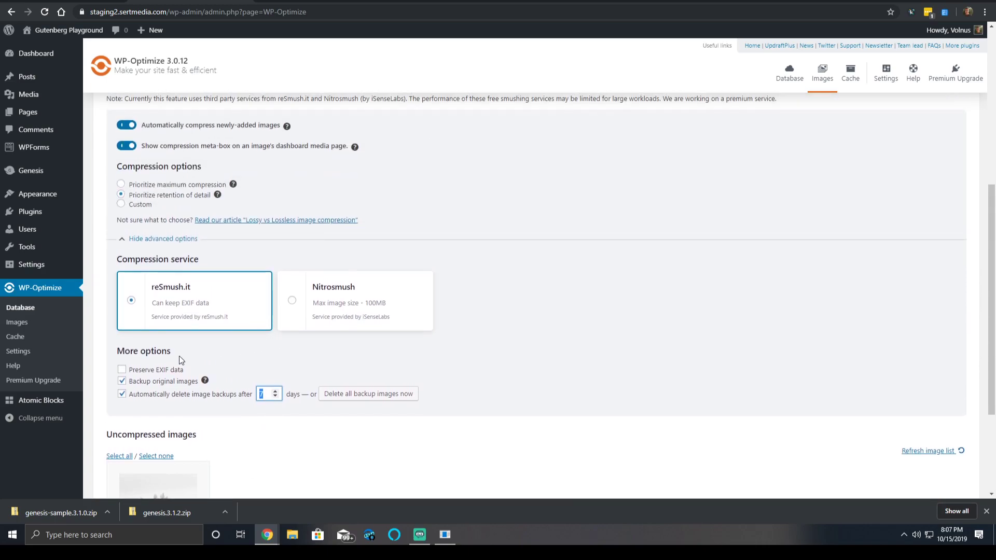
{"action": "left_click", "coordinate": [153, 395]}
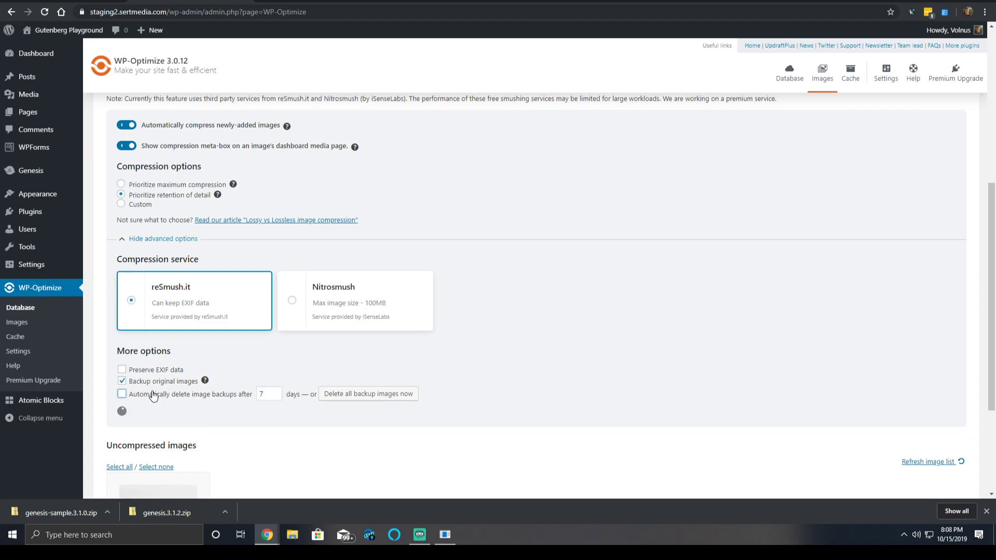
{"action": "left_click", "coordinate": [159, 381]}
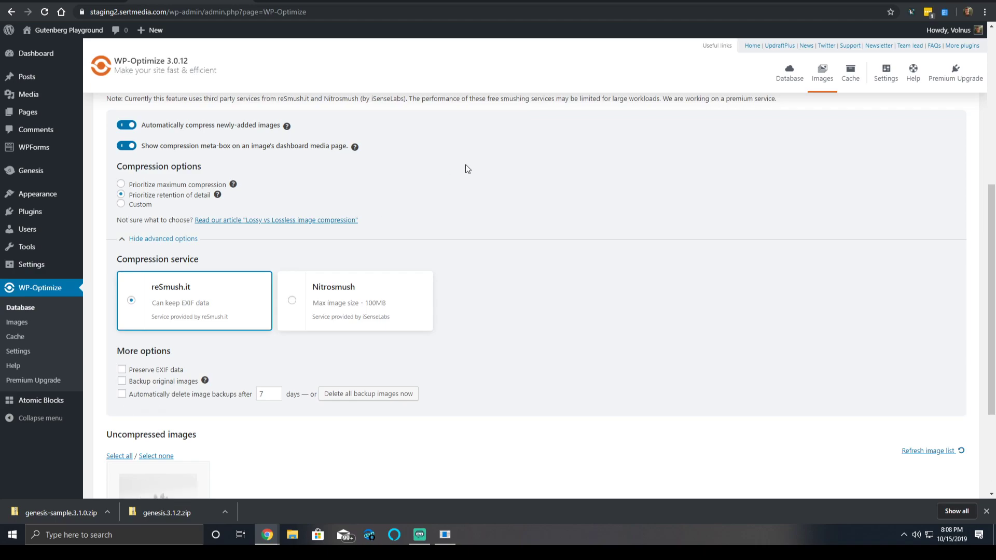
{"action": "scroll", "coordinate": [465, 164], "scroll_direction": "down", "scroll_amount": 3}
{"action": "scroll", "coordinate": [263, 232], "scroll_direction": "up", "scroll_amount": 10}
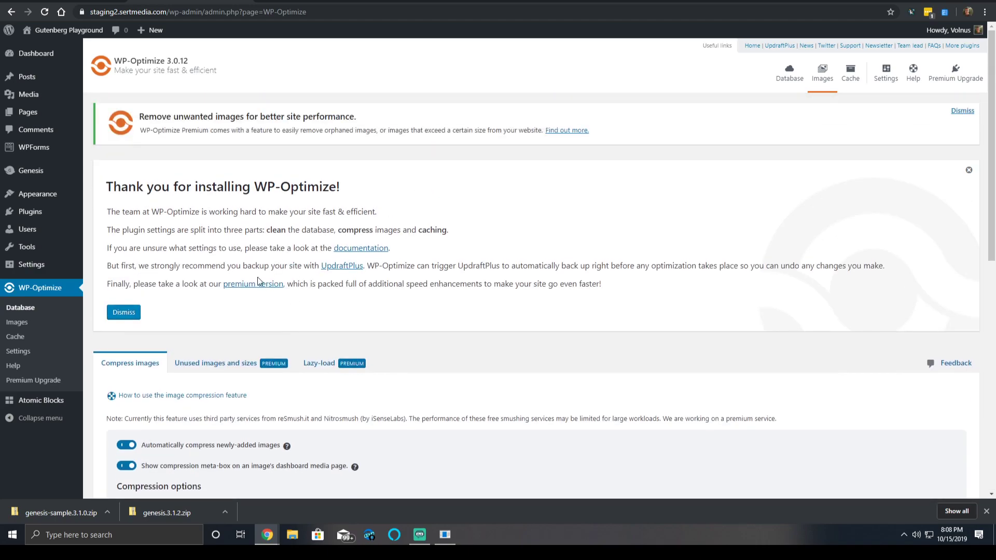
Step: Glance at the unused images view, then show the Premium-only Lazy-load images settings
{"action": "left_click", "coordinate": [246, 365]}
{"action": "scroll", "coordinate": [347, 302], "scroll_direction": "down", "scroll_amount": 6}
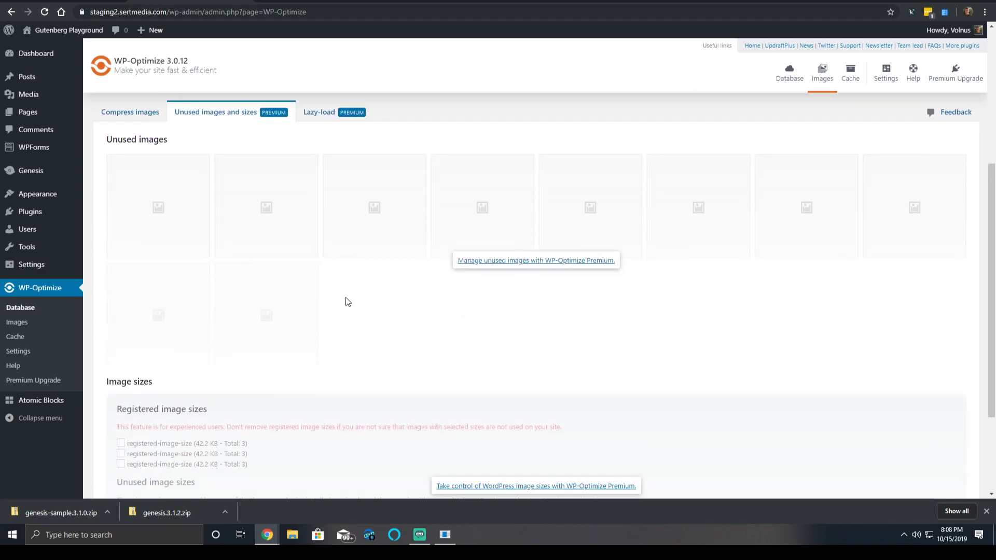
{"action": "scroll", "coordinate": [388, 259], "scroll_direction": "up", "scroll_amount": 4}
{"action": "scroll", "coordinate": [264, 274], "scroll_direction": "up", "scroll_amount": 2}
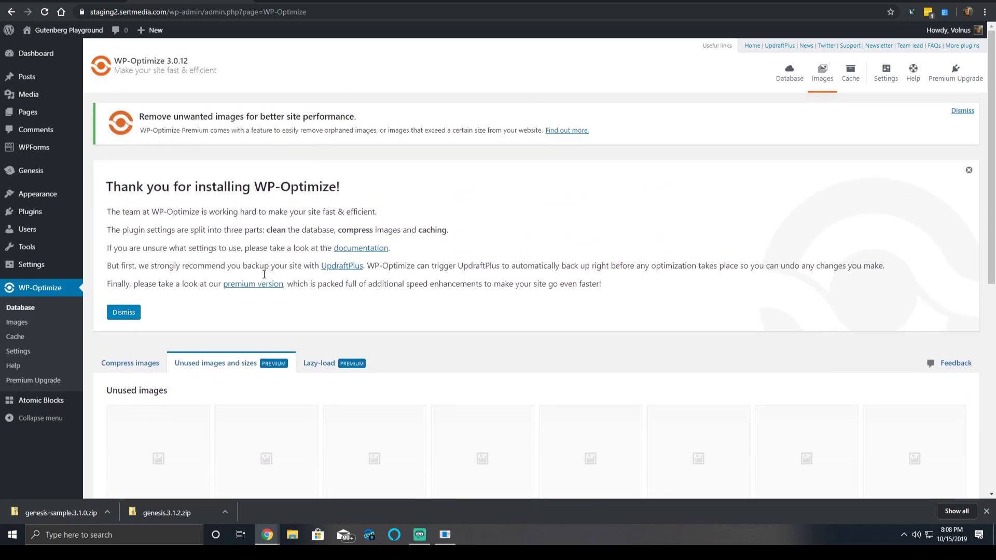
{"action": "left_click", "coordinate": [322, 364]}
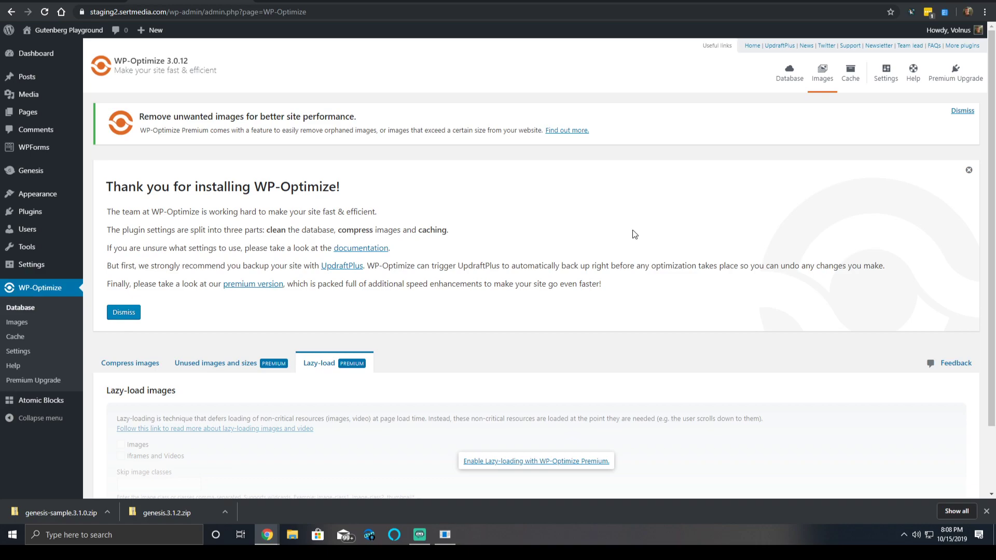
Step: Go to the Cache section's Page cache settings and purge the cache to 0 files
{"action": "left_click", "coordinate": [850, 74]}
{"action": "scroll", "coordinate": [566, 253], "scroll_direction": "down", "scroll_amount": 3}
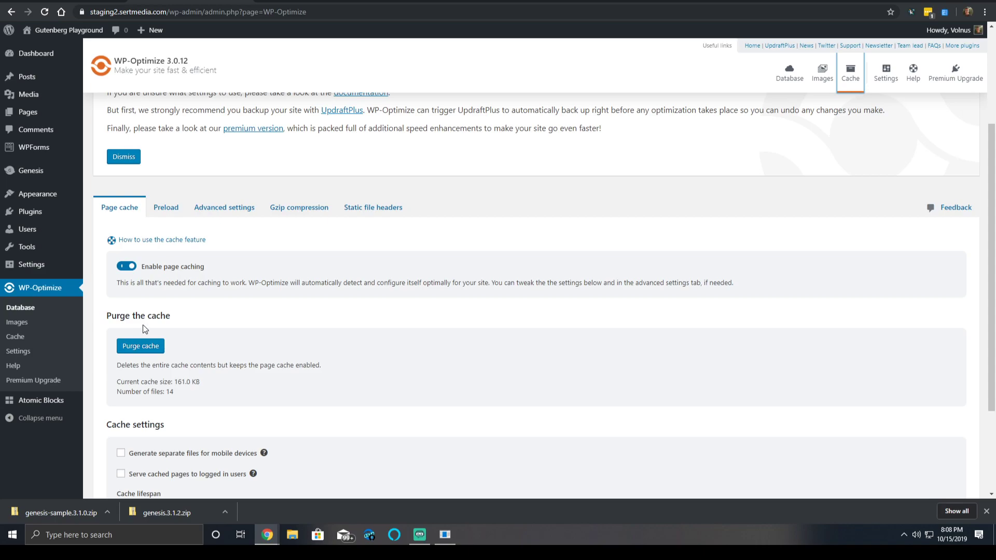
{"action": "left_click", "coordinate": [129, 351]}
{"action": "scroll", "coordinate": [160, 362], "scroll_direction": "down", "scroll_amount": 2}
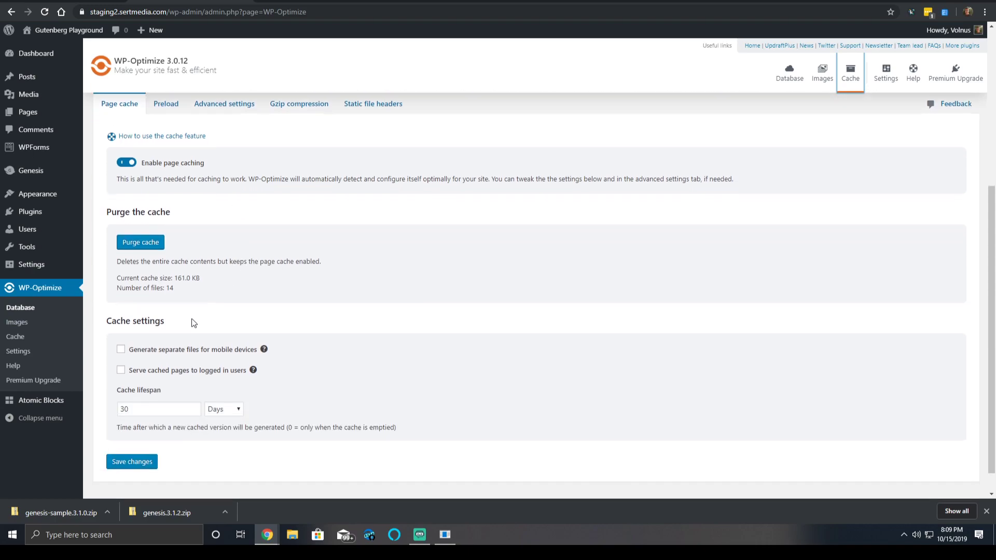
{"action": "left_click", "coordinate": [143, 242]}
Step: Select the 30-day cache lifespan value and browse the available lifespan time units
{"action": "scroll", "coordinate": [213, 335], "scroll_direction": "down", "scroll_amount": 1}
{"action": "scroll", "coordinate": [222, 329], "scroll_direction": "up", "scroll_amount": 5}
{"action": "scroll", "coordinate": [186, 331], "scroll_direction": "down", "scroll_amount": 4}
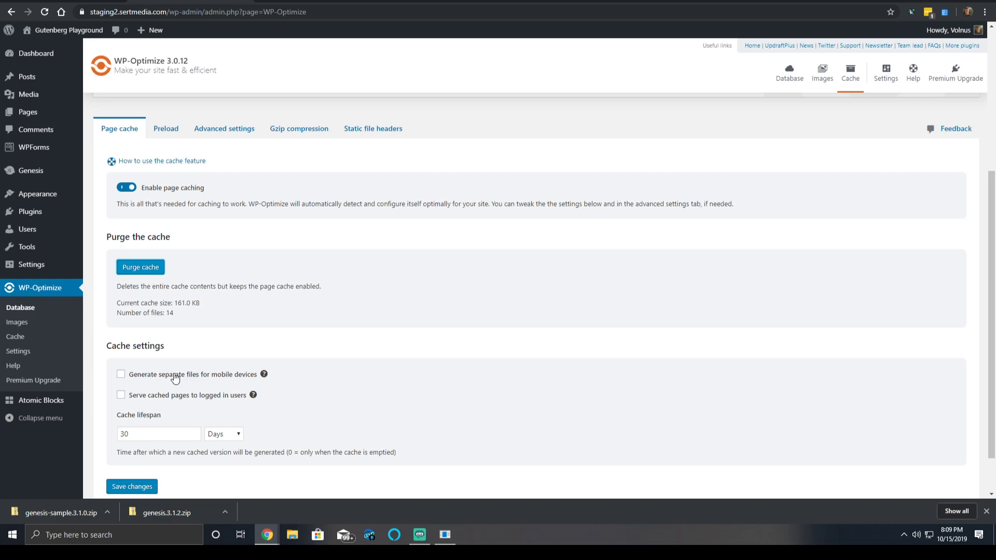
{"action": "left_click", "coordinate": [163, 433]}
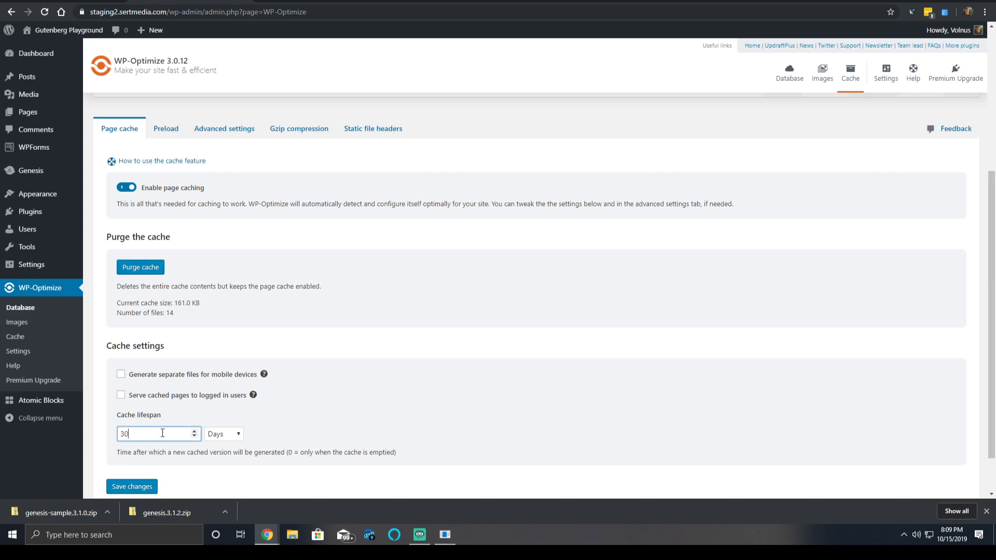
{"action": "double_click", "coordinate": [163, 433]}
{"action": "triple_click", "coordinate": [187, 454]}
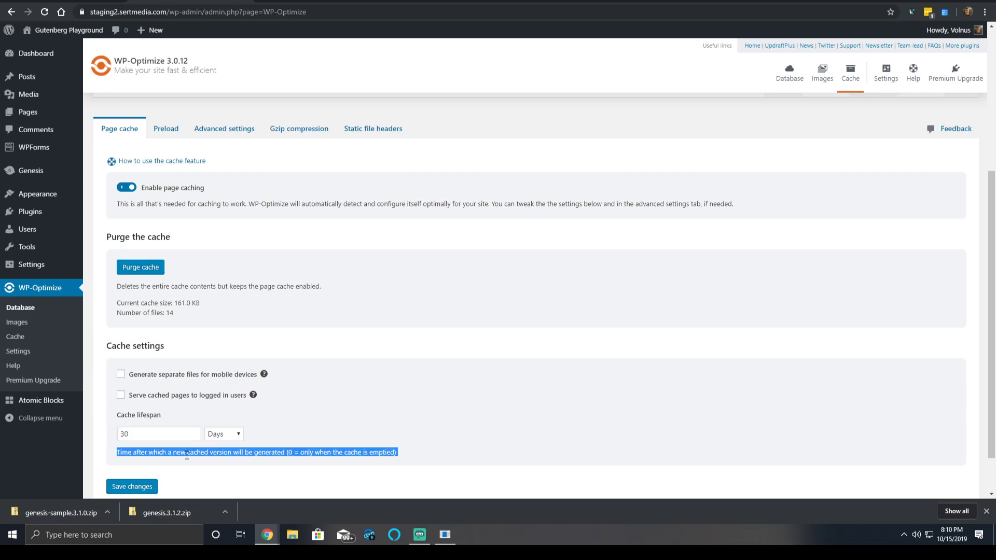
{"action": "double_click", "coordinate": [166, 433]}
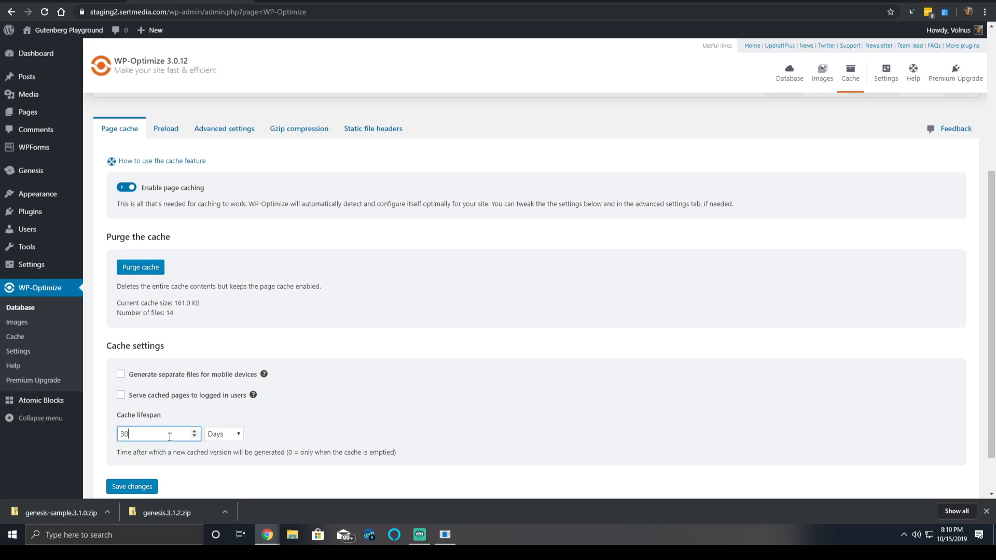
{"action": "left_click", "coordinate": [212, 434]}
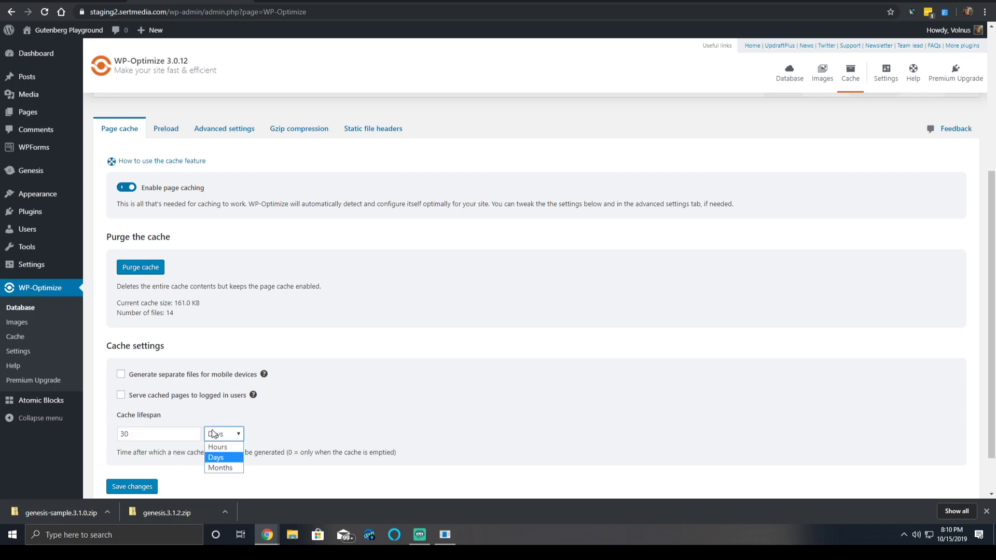
{"action": "left_click", "coordinate": [212, 433]}
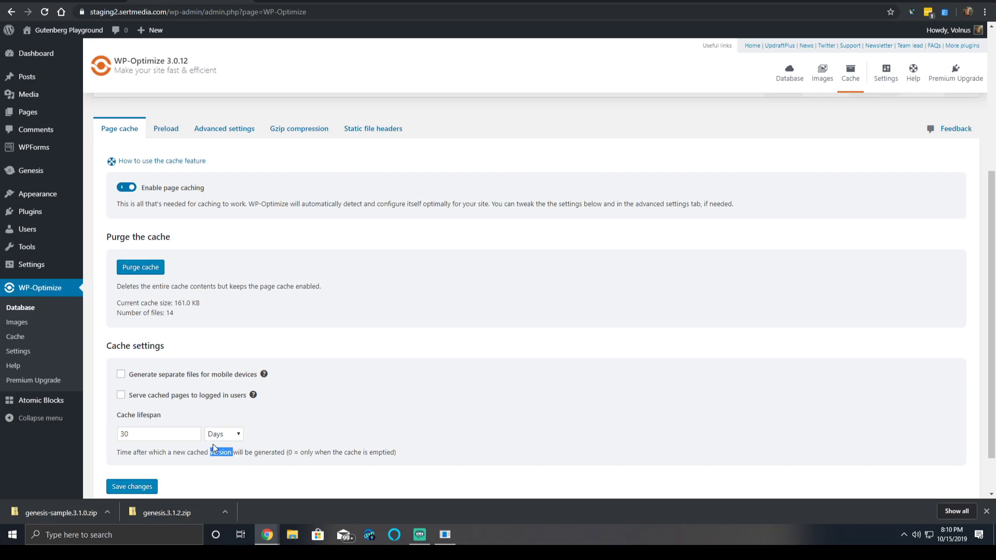
{"action": "left_click", "coordinate": [220, 435]}
{"action": "left_click", "coordinate": [145, 433]}
{"action": "double_click", "coordinate": [145, 433]}
Step: Change the cache lifespan to 999 Months
{"action": "left_click", "coordinate": [218, 440]}
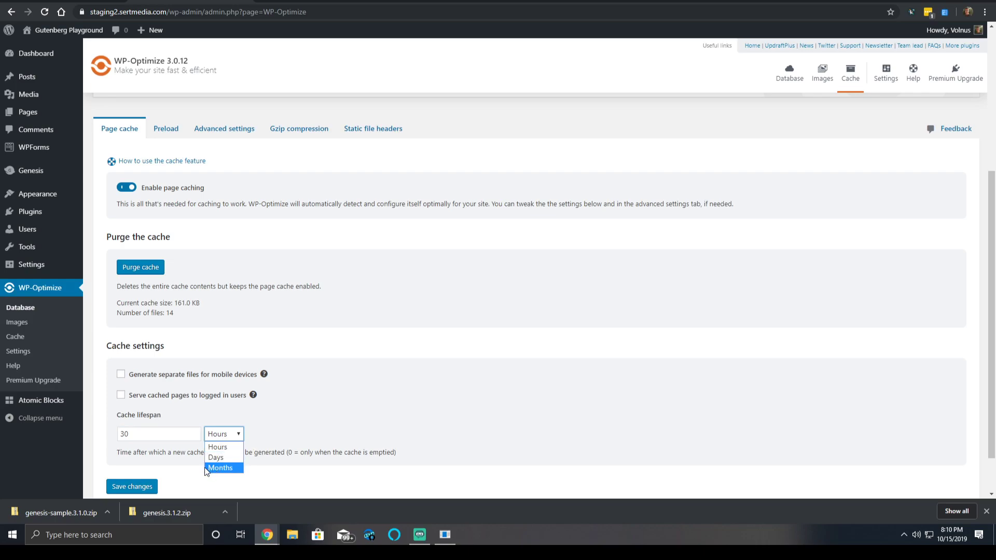
{"action": "double_click", "coordinate": [196, 452]}
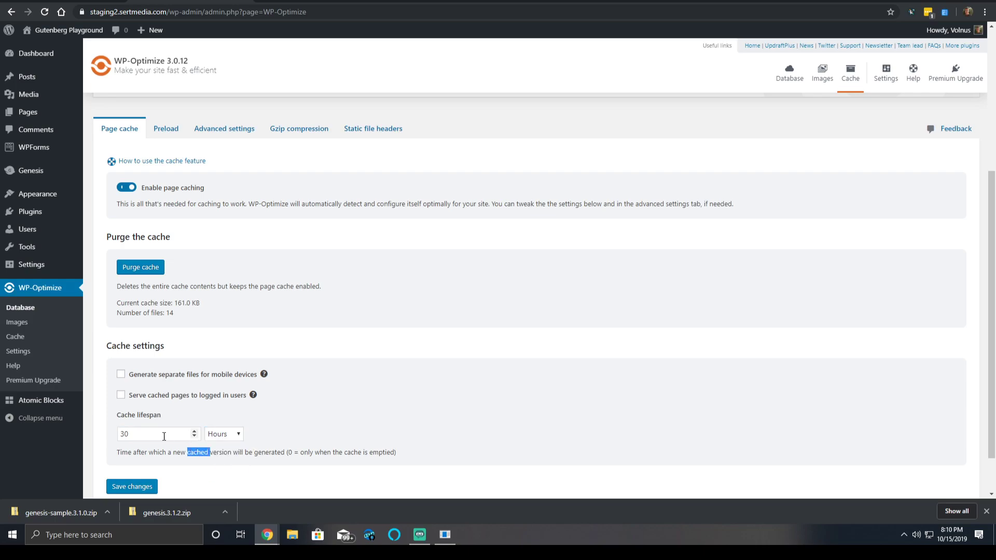
{"action": "triple_click", "coordinate": [292, 451]}
{"action": "left_click", "coordinate": [220, 443]}
{"action": "left_click", "coordinate": [236, 432]}
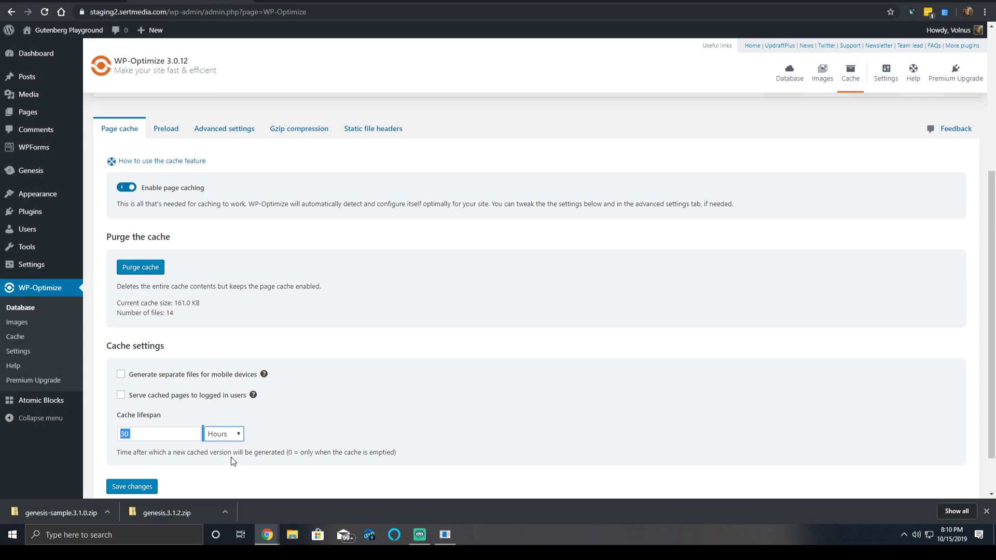
{"action": "left_click", "coordinate": [235, 435]}
{"action": "left_click", "coordinate": [229, 467]}
{"action": "double_click", "coordinate": [155, 436]}
{"action": "type", "text": "999"}
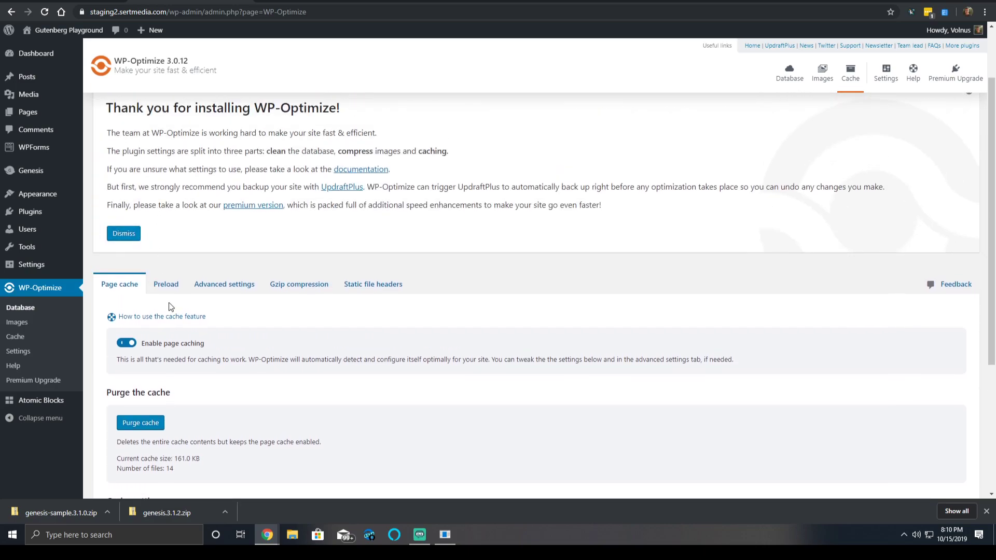
Step: In the Preload tab, set the preload schedule type to Same as cache lifespan instead of Daily
{"action": "left_click", "coordinate": [164, 288]}
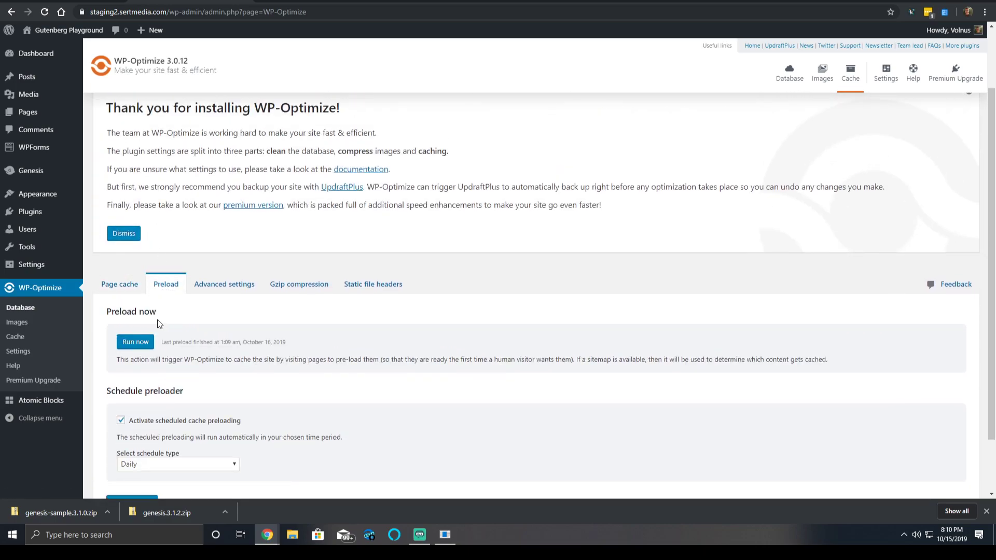
{"action": "scroll", "coordinate": [259, 342], "scroll_direction": "down", "scroll_amount": 2}
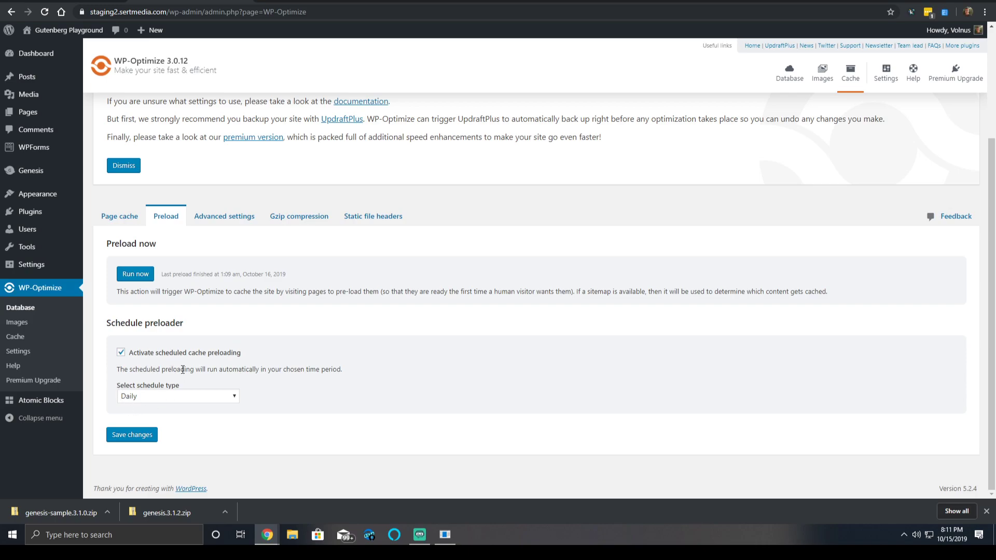
{"action": "left_click", "coordinate": [193, 393]}
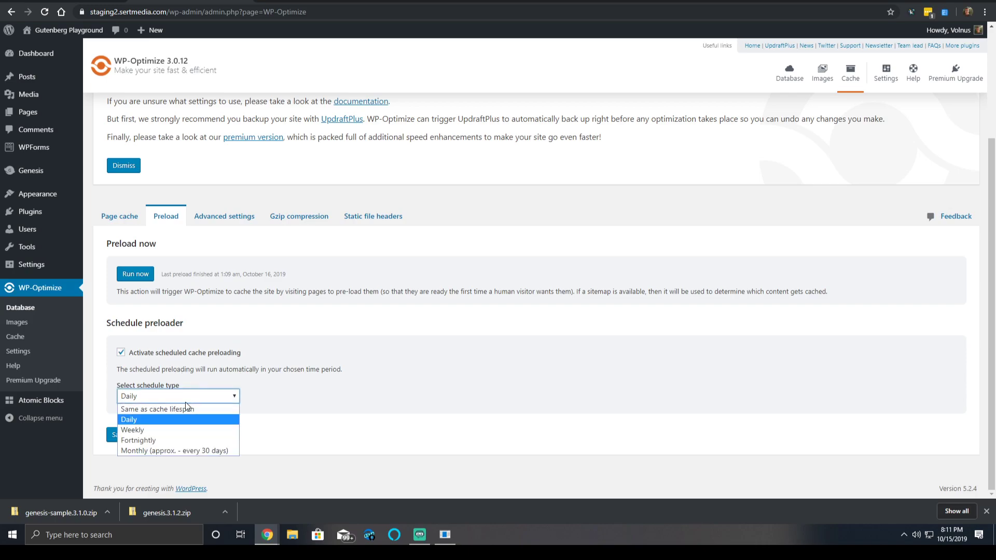
{"action": "left_click", "coordinate": [182, 405]}
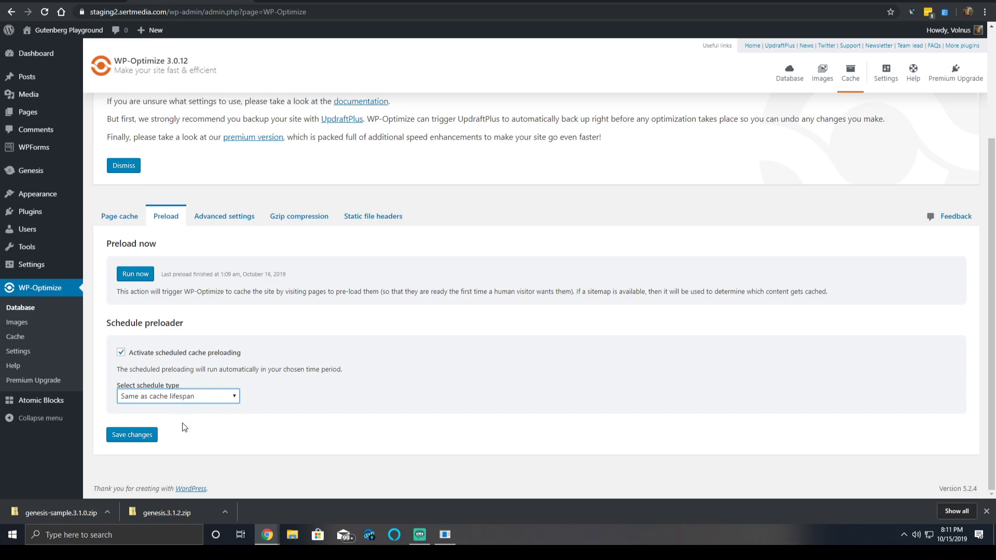
{"action": "left_click", "coordinate": [215, 398]}
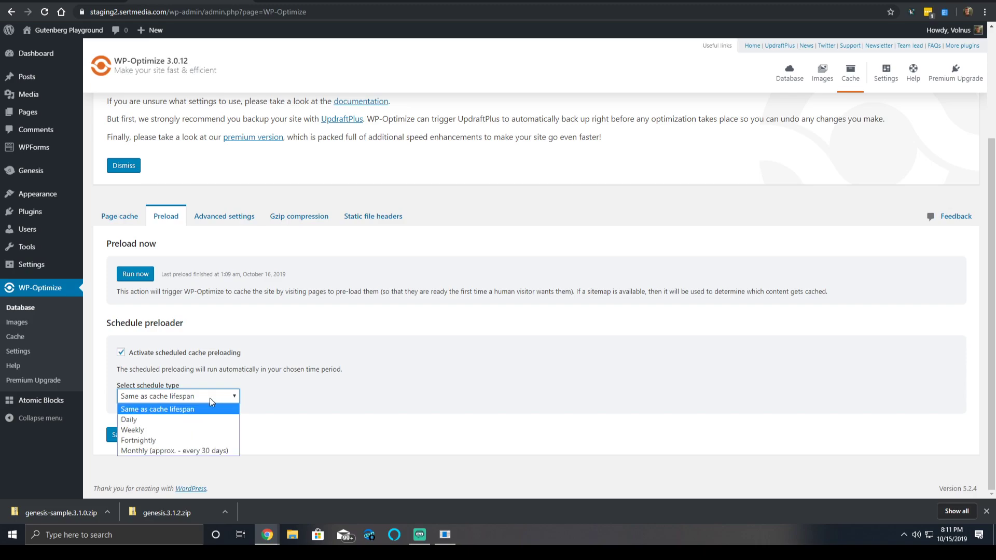
{"action": "left_click", "coordinate": [299, 413]}
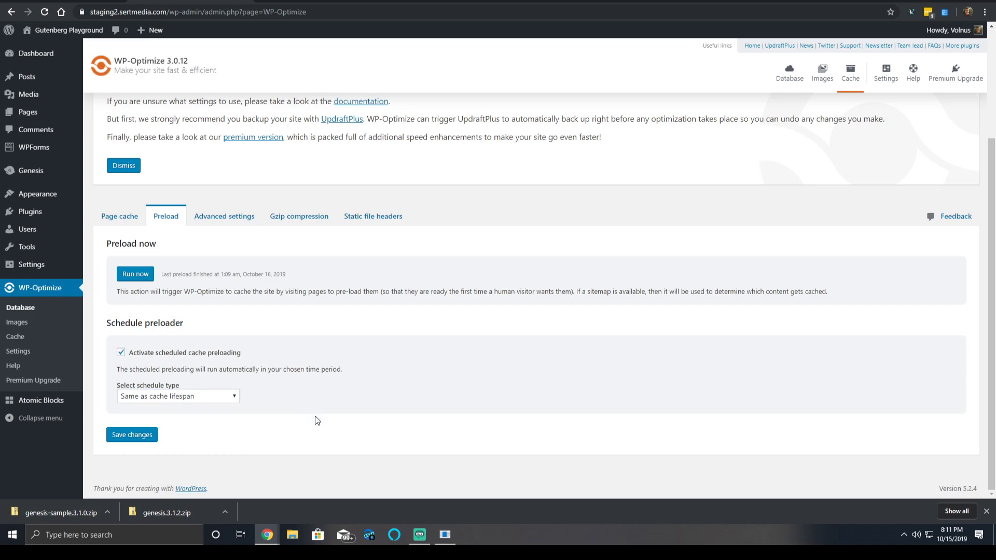
{"action": "left_click", "coordinate": [153, 394]}
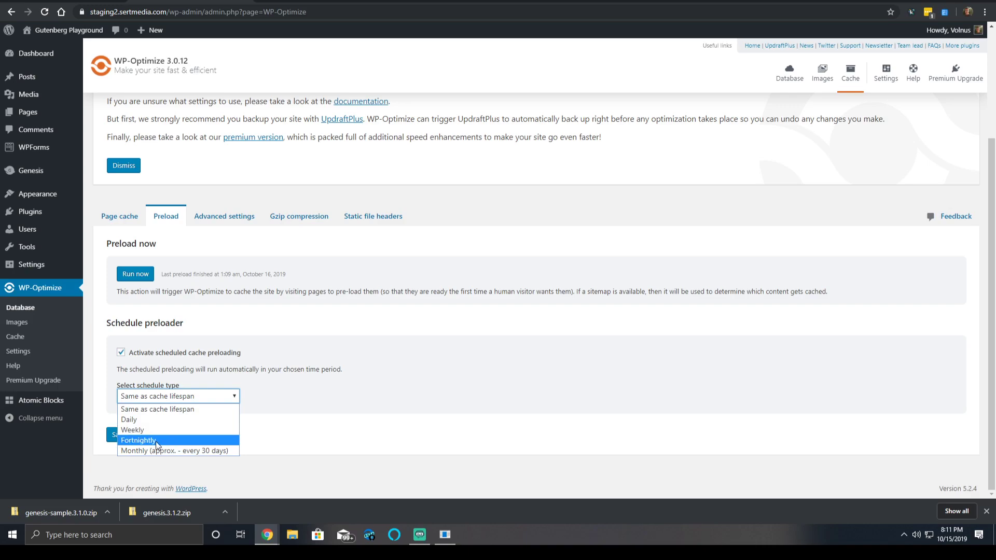
{"action": "left_click", "coordinate": [161, 420]}
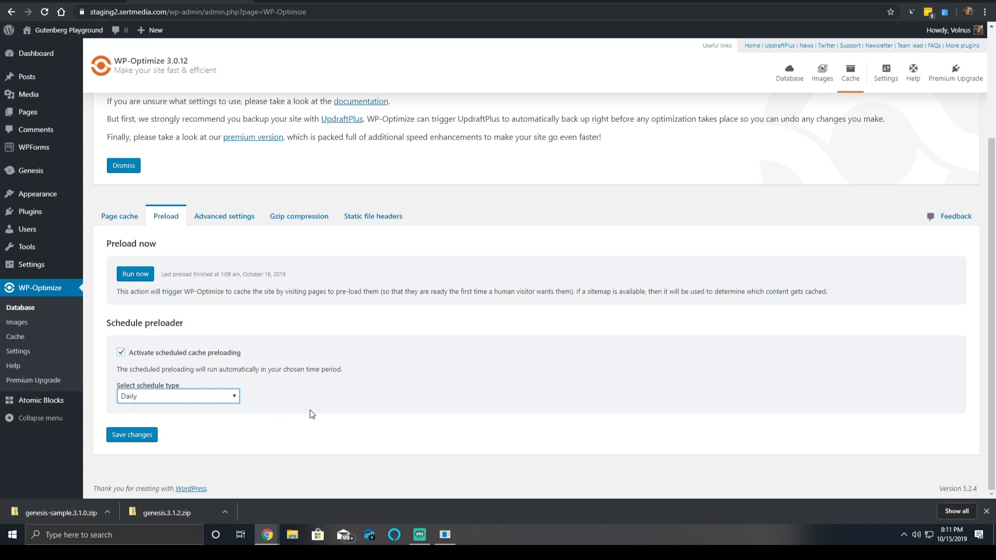
{"action": "left_click", "coordinate": [225, 397]}
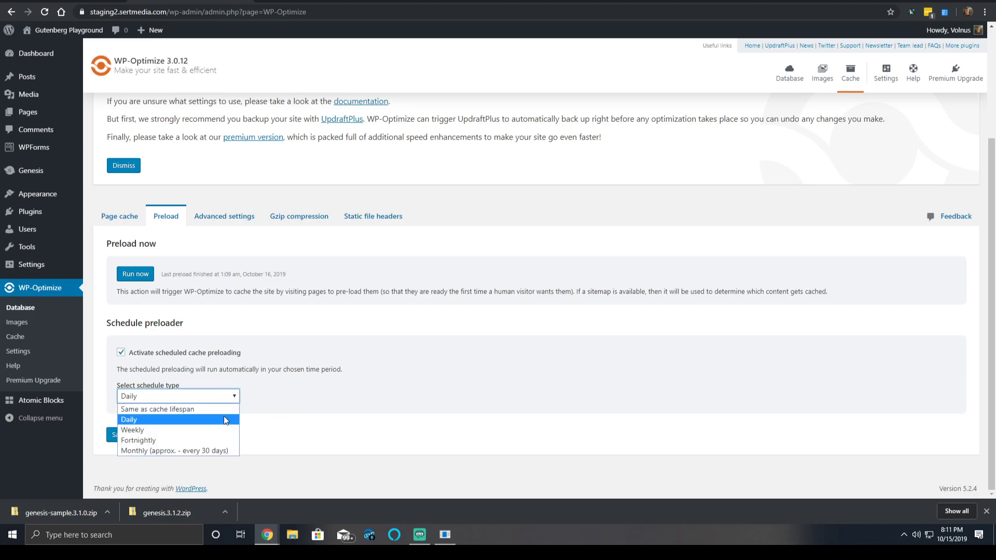
{"action": "left_click", "coordinate": [214, 411]}
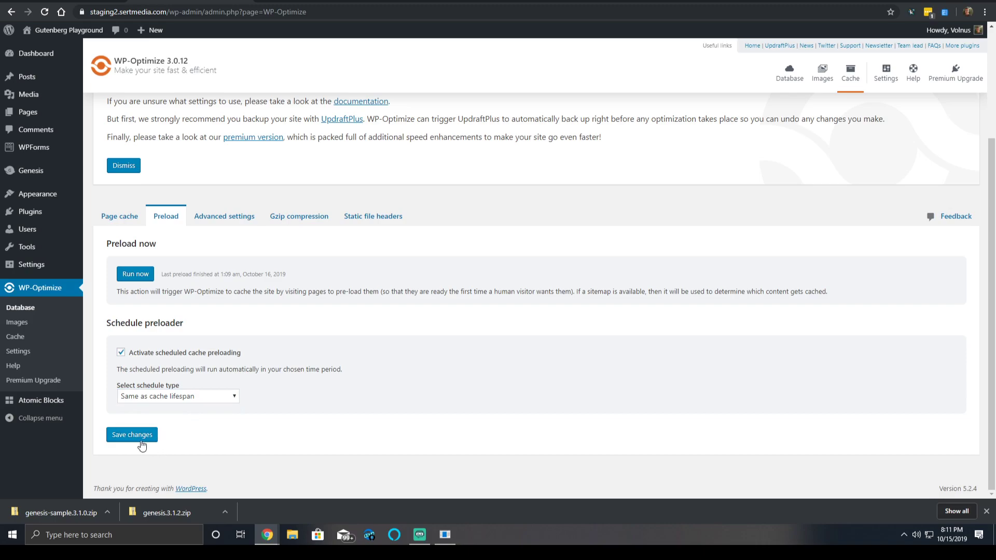
Step: Show the Advanced settings tab and scroll through its cache exclusion options
{"action": "left_click", "coordinate": [223, 222]}
{"action": "scroll", "coordinate": [311, 327], "scroll_direction": "down", "scroll_amount": 4}
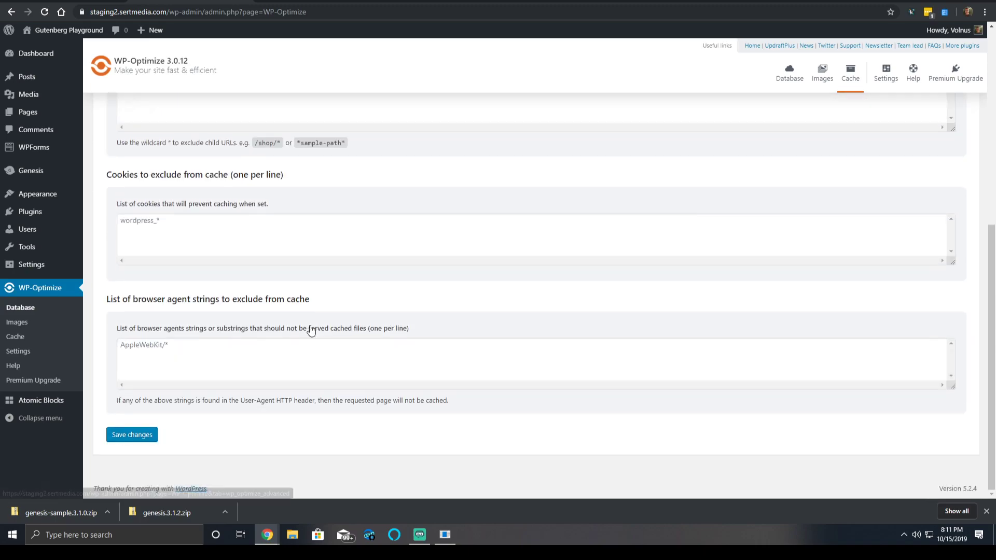
{"action": "scroll", "coordinate": [319, 336], "scroll_direction": "up", "scroll_amount": 5}
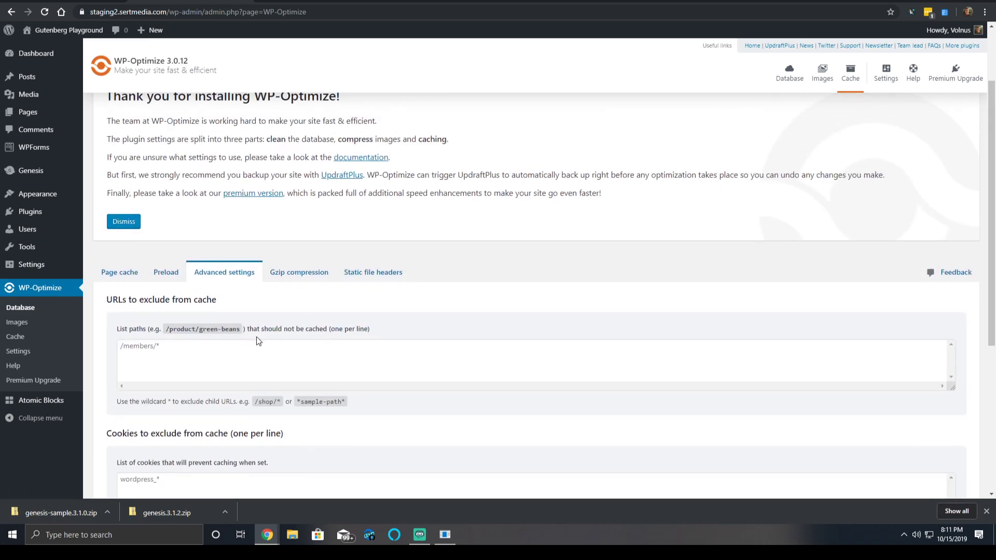
{"action": "scroll", "coordinate": [256, 338], "scroll_direction": "down", "scroll_amount": 4}
{"action": "scroll", "coordinate": [248, 326], "scroll_direction": "up", "scroll_amount": 5}
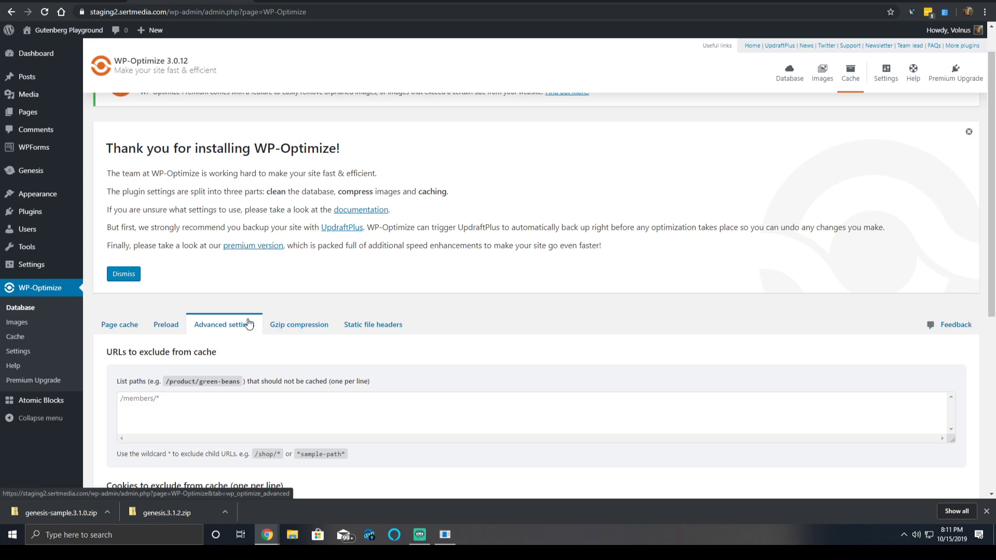
{"action": "scroll", "coordinate": [343, 402], "scroll_direction": "up", "scroll_amount": 1}
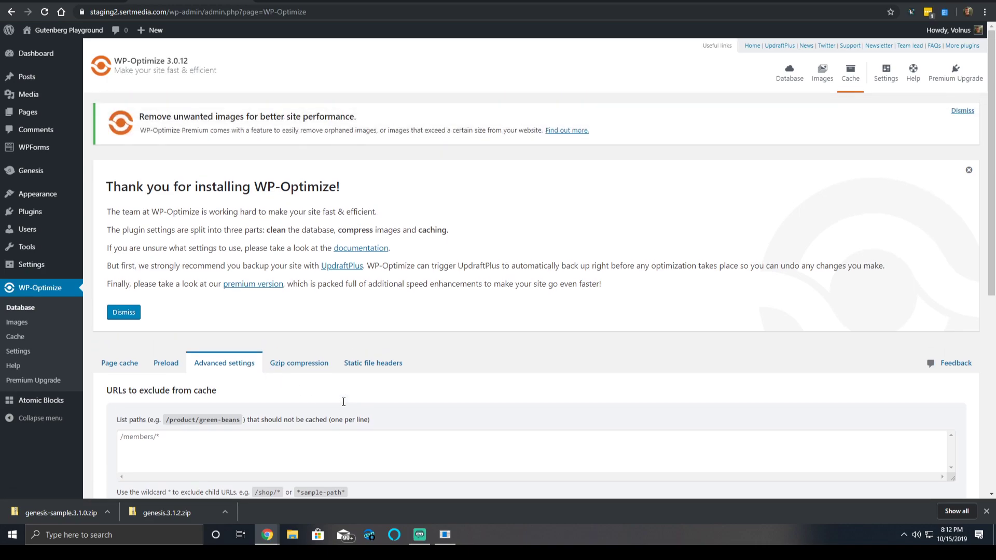
{"action": "scroll", "coordinate": [487, 332], "scroll_direction": "down", "scroll_amount": 3}
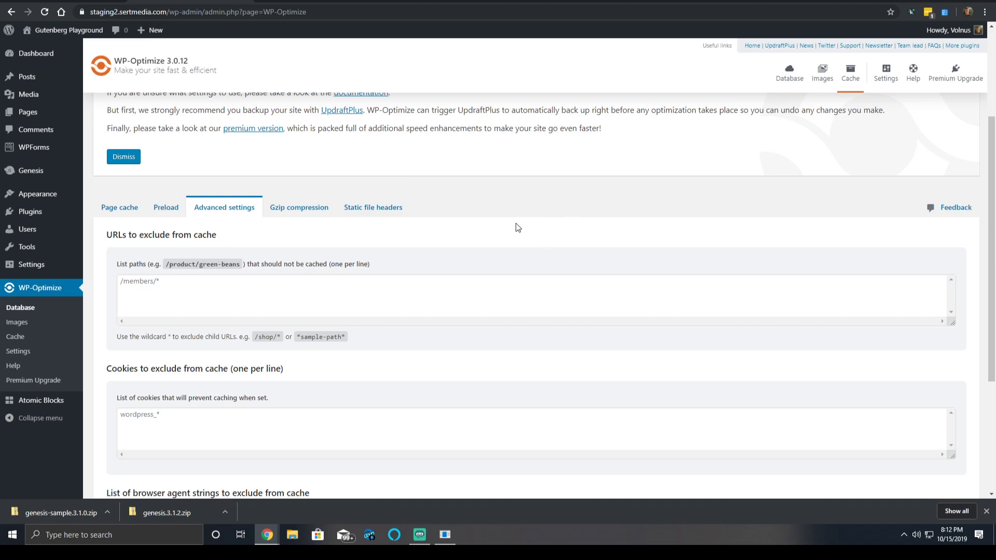
Step: Click into the URLs-to-exclude box, then view Gzip compression, reported as enabled externally
{"action": "scroll", "coordinate": [438, 228], "scroll_direction": "down", "scroll_amount": 4}
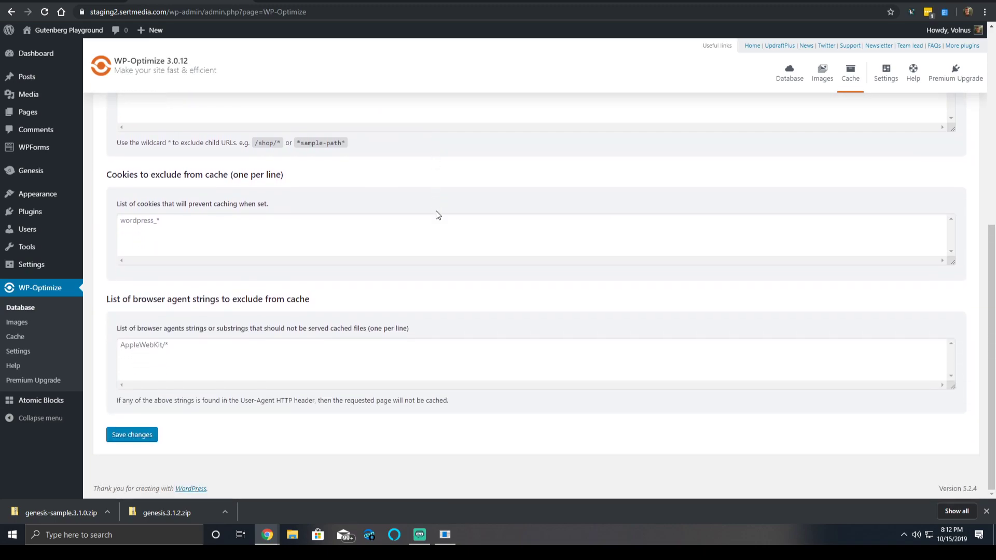
{"action": "scroll", "coordinate": [441, 207], "scroll_direction": "up", "scroll_amount": 3}
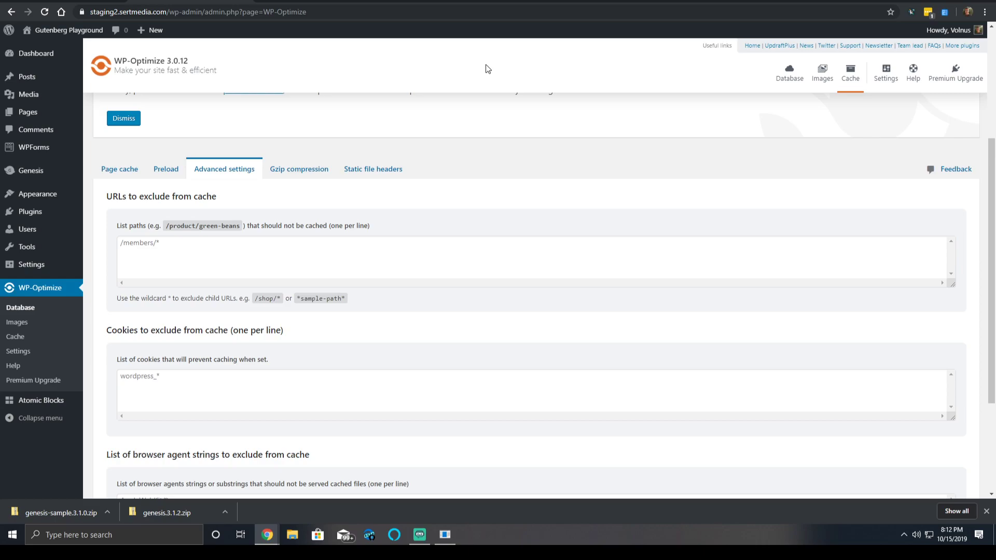
{"action": "scroll", "coordinate": [277, 156], "scroll_direction": "down", "scroll_amount": 3}
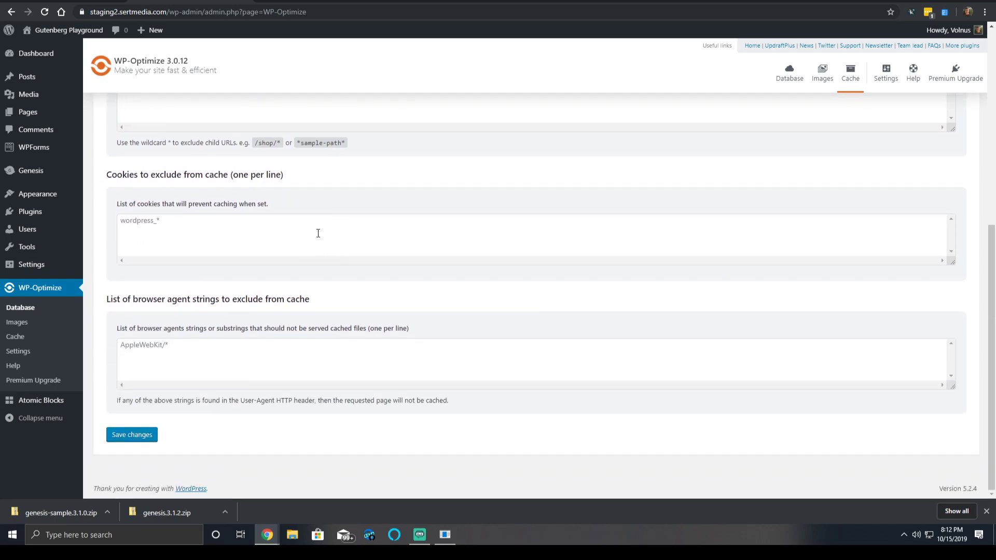
{"action": "scroll", "coordinate": [318, 232], "scroll_direction": "up", "scroll_amount": 4}
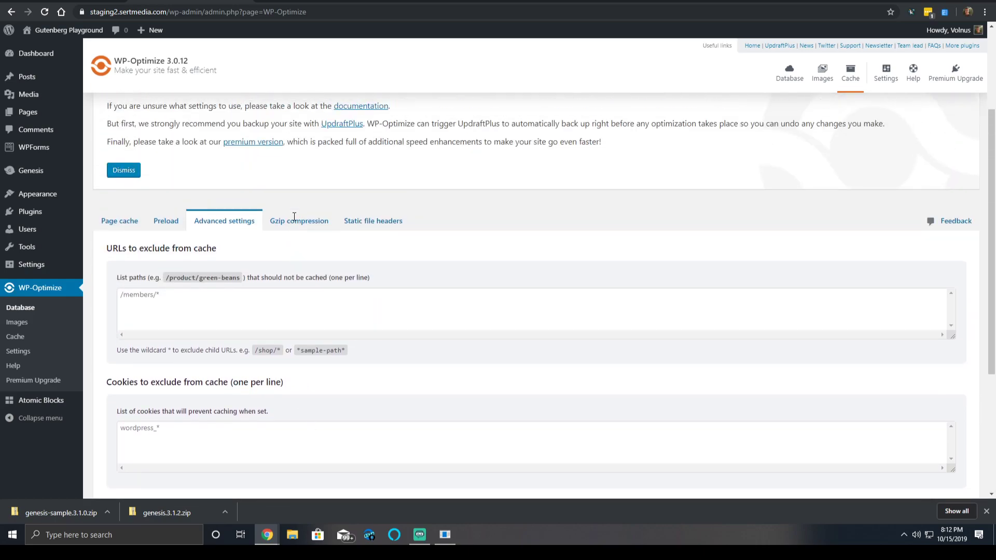
{"action": "left_click", "coordinate": [241, 290]}
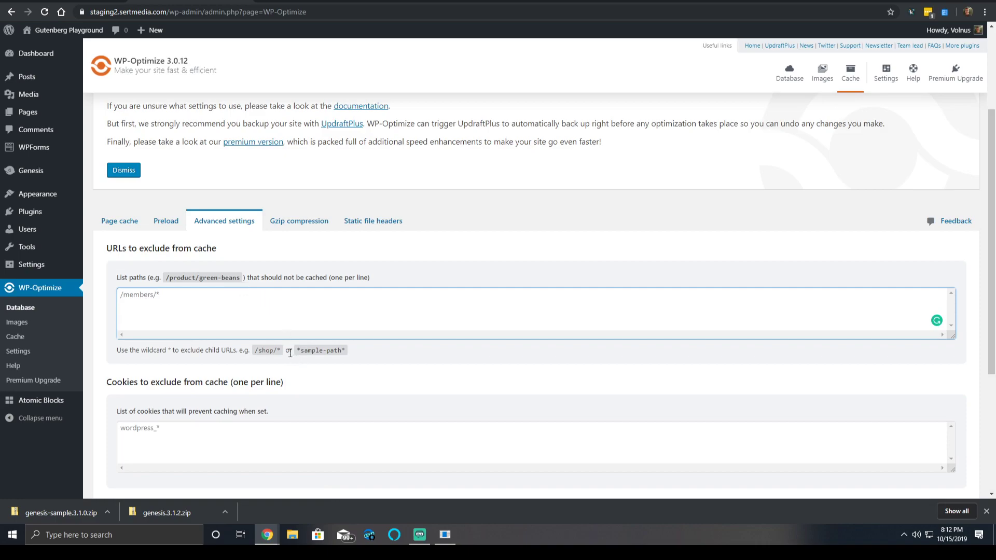
{"action": "left_click", "coordinate": [300, 222]}
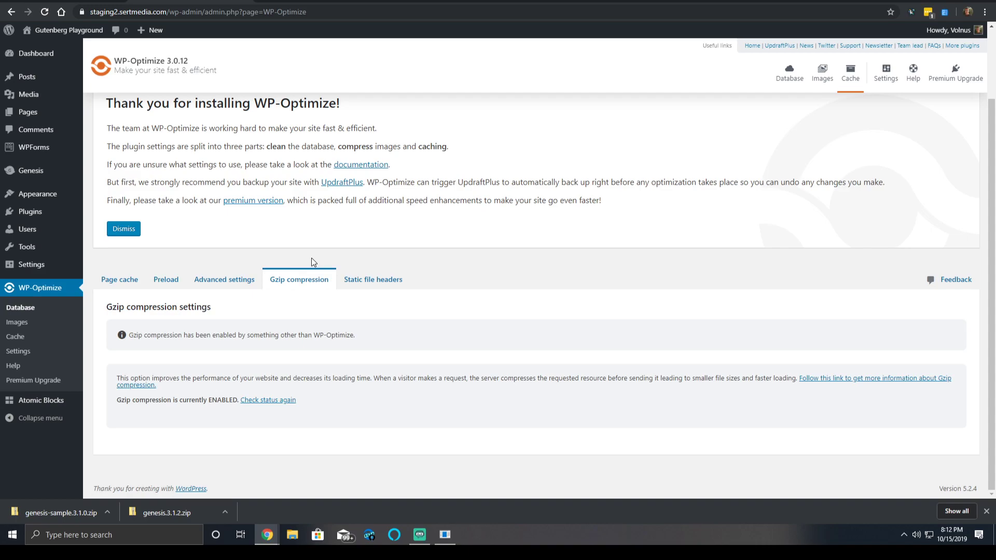
Step: Highlight the Gzip status notice, then view the Static file headers settings showing browser caching enabled
{"action": "triple_click", "coordinate": [297, 335]}
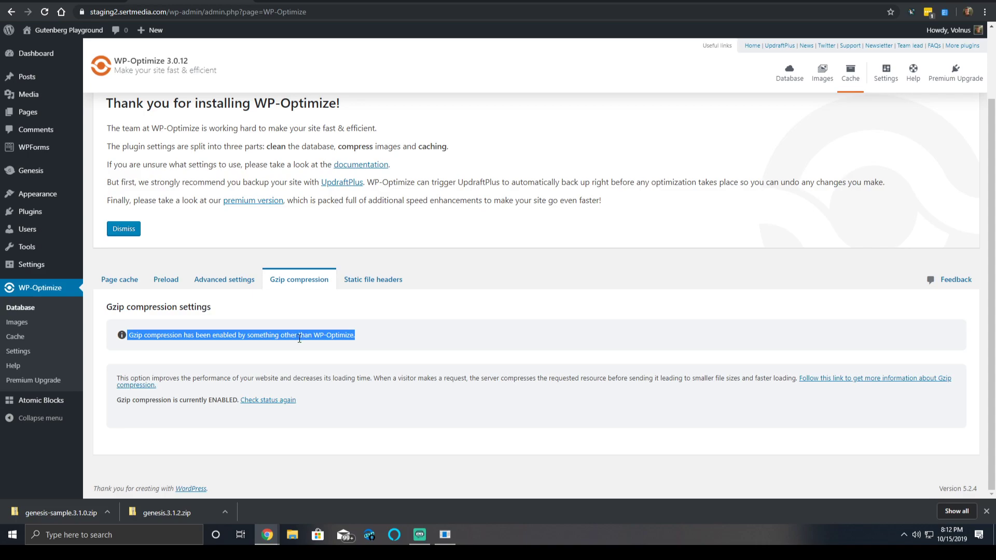
{"action": "left_click", "coordinate": [386, 281]}
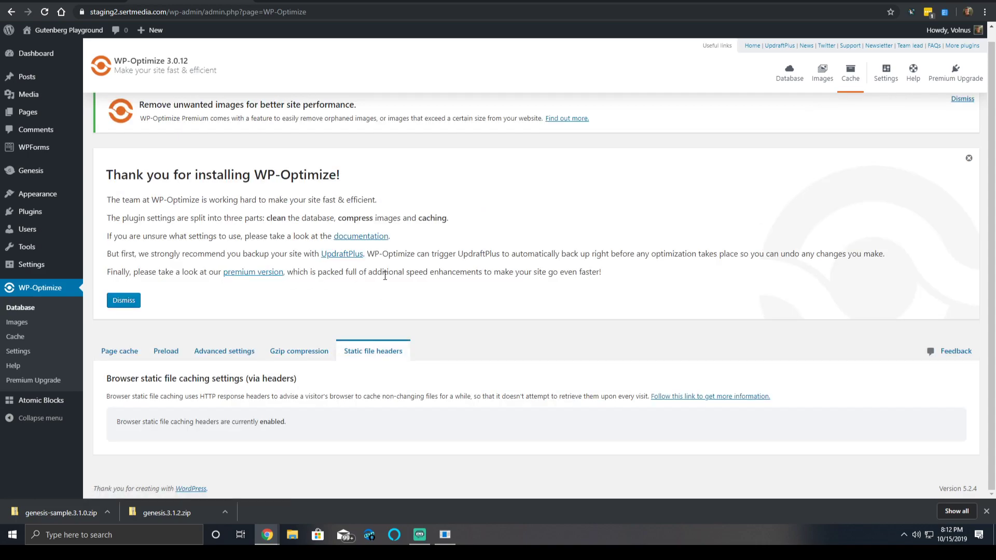
Step: Go to WP-Optimize Settings, briefly check Database, and return to reach Scheduled clean-up settings
{"action": "left_click", "coordinate": [886, 72]}
{"action": "scroll", "coordinate": [408, 191], "scroll_direction": "down", "scroll_amount": 15}
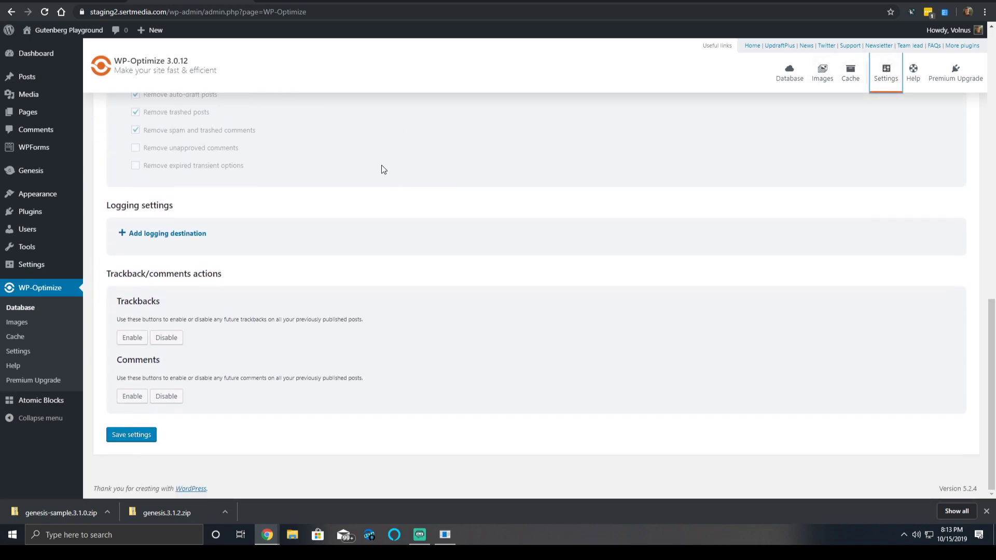
{"action": "scroll", "coordinate": [388, 150], "scroll_direction": "up", "scroll_amount": 6}
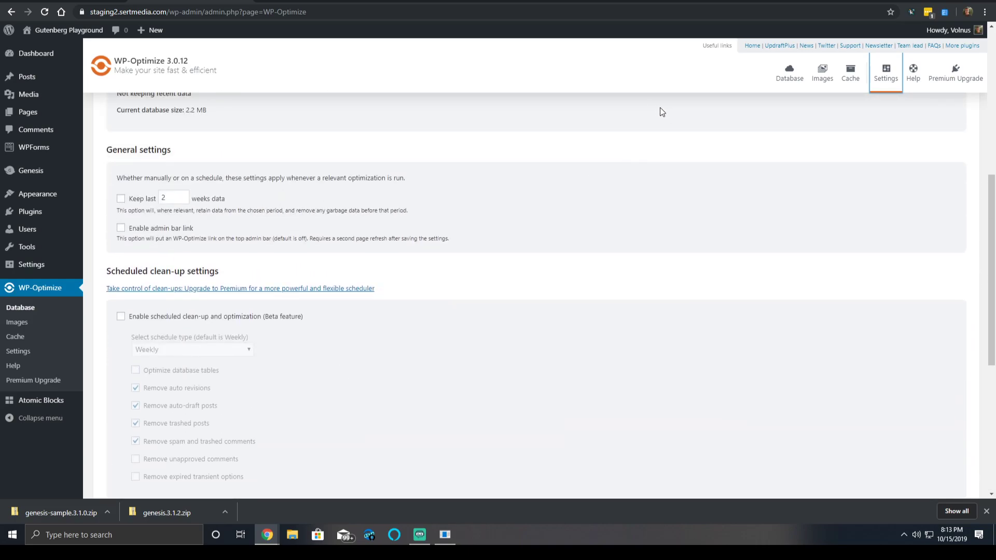
{"action": "left_click", "coordinate": [789, 72]}
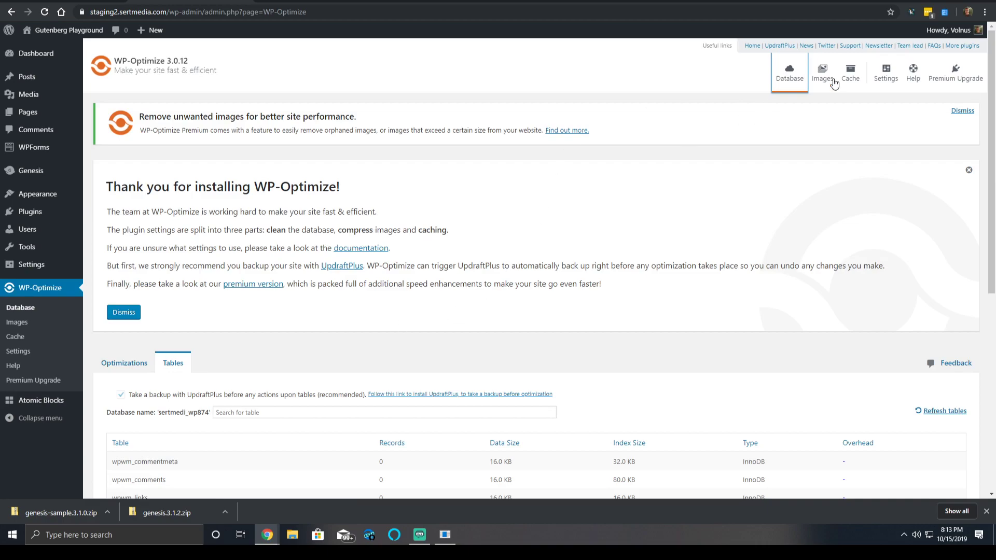
{"action": "left_click", "coordinate": [891, 74]}
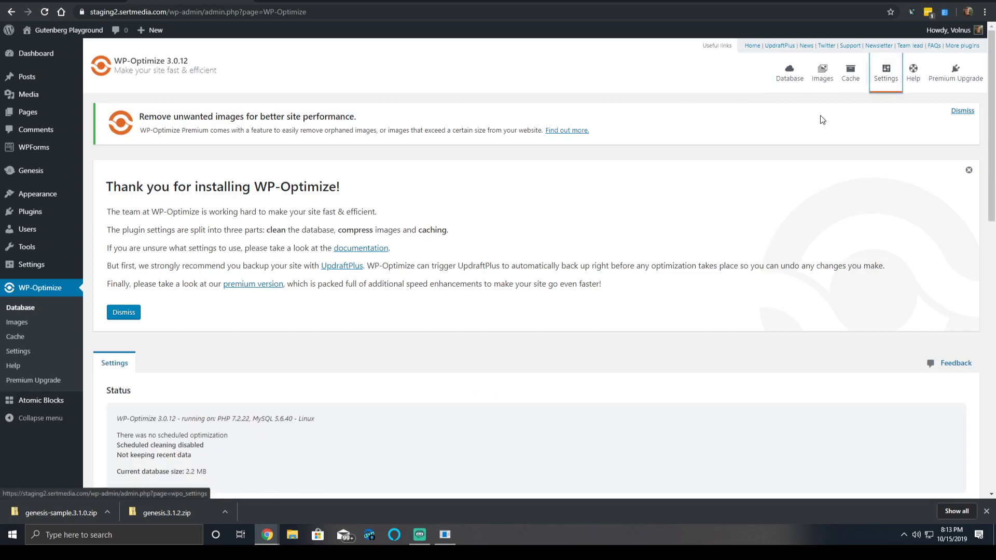
{"action": "scroll", "coordinate": [804, 126], "scroll_direction": "down", "scroll_amount": 7}
{"action": "scroll", "coordinate": [739, 185], "scroll_direction": "up", "scroll_amount": 3}
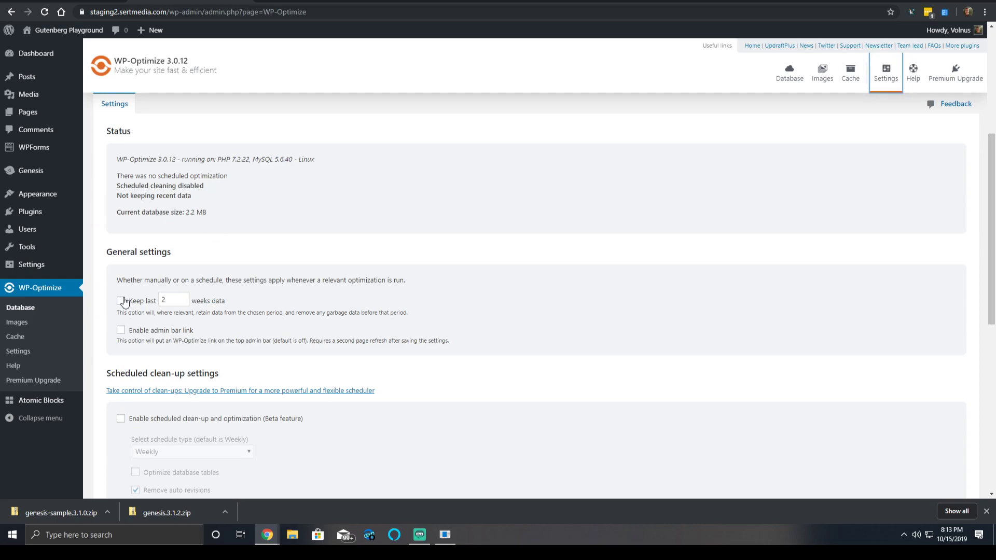
{"action": "scroll", "coordinate": [127, 306], "scroll_direction": "down", "scroll_amount": 5}
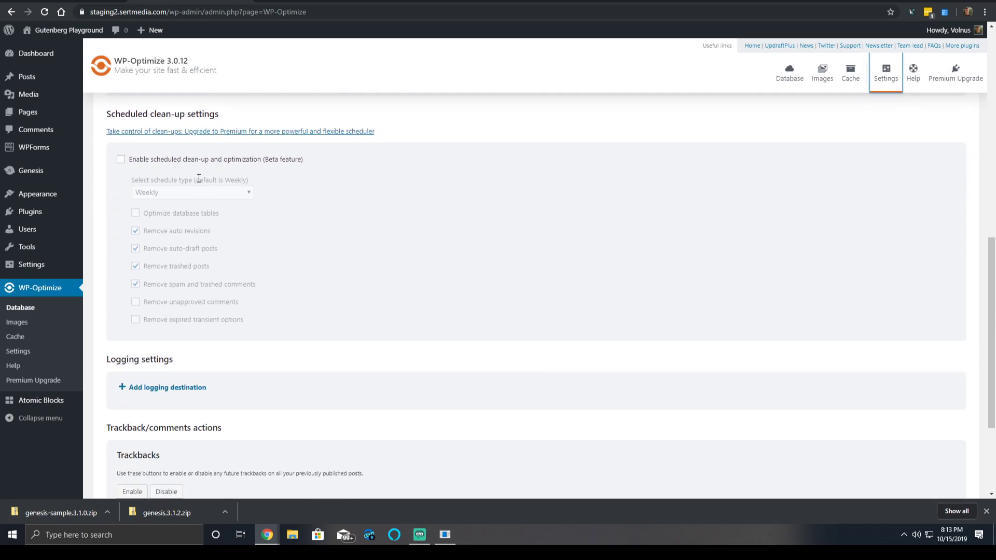
Step: Enable scheduled clean-up and set its schedule to Weekly
{"action": "left_click", "coordinate": [184, 162]}
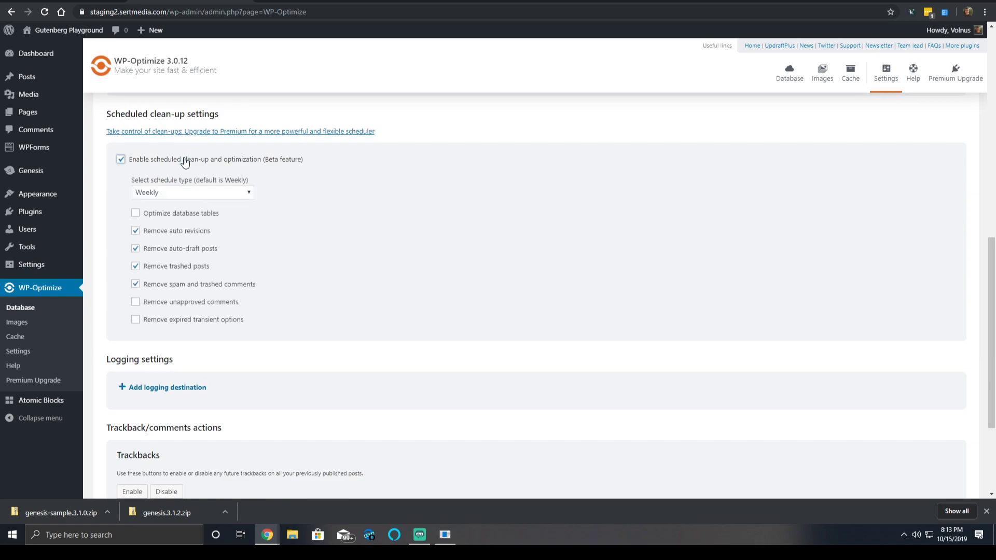
{"action": "left_click", "coordinate": [203, 189]}
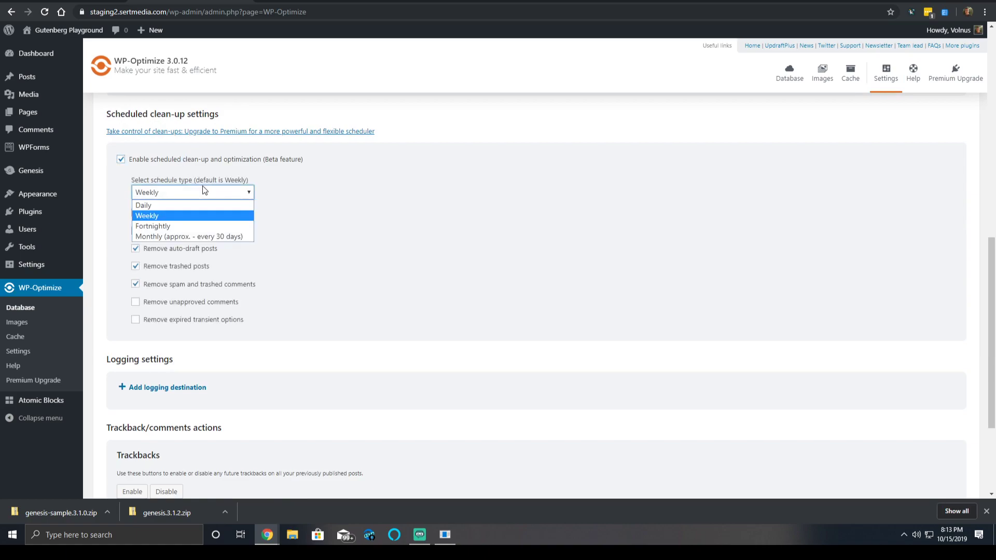
{"action": "left_click", "coordinate": [163, 207]}
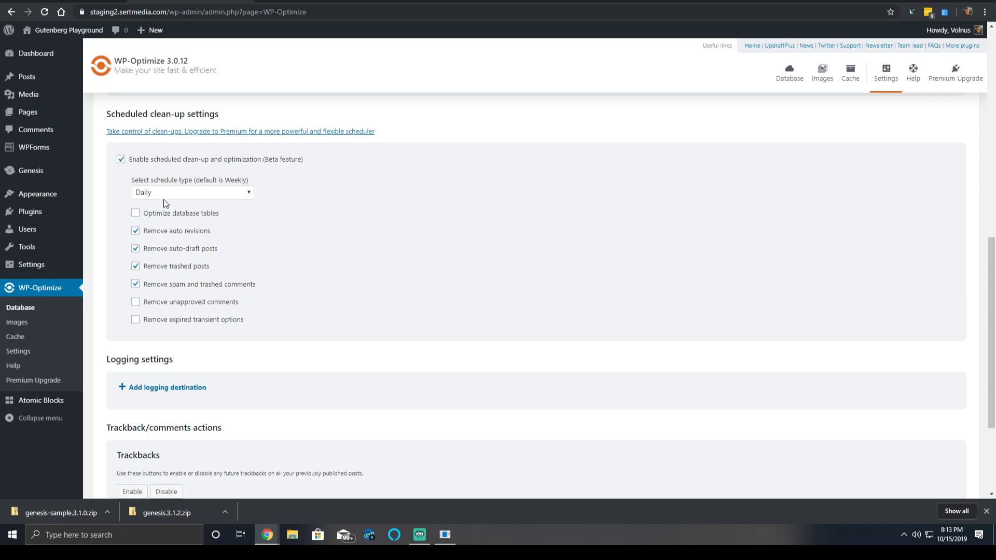
{"action": "left_click", "coordinate": [191, 194]}
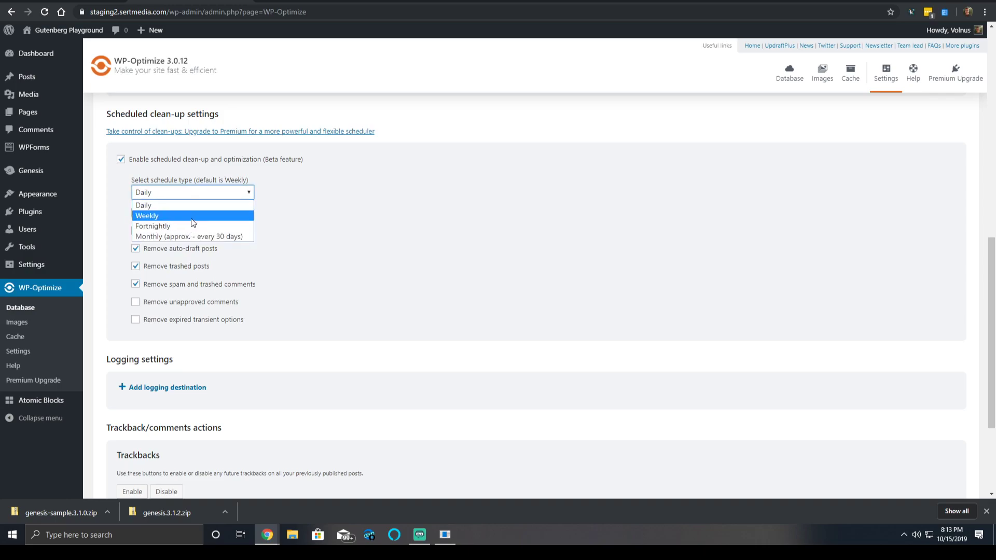
{"action": "left_click", "coordinate": [219, 216]}
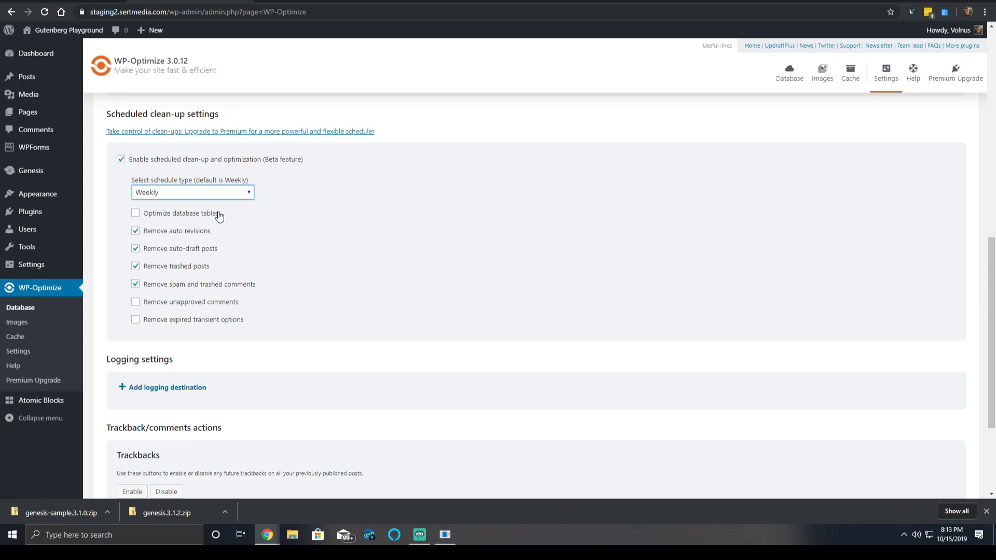
Step: Include database table optimization and expired transient removal, and exclude auto-draft post removal
{"action": "left_click", "coordinate": [191, 215]}
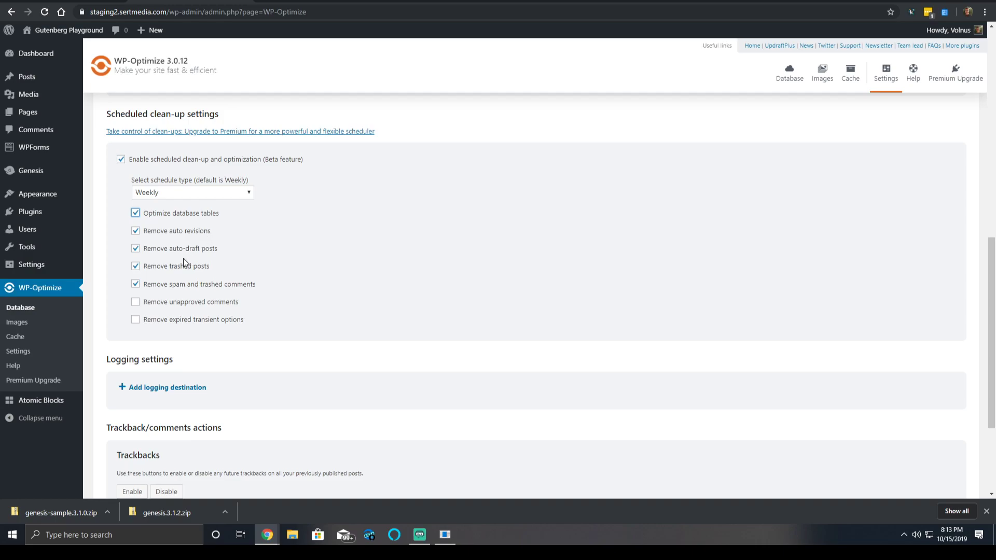
{"action": "left_click", "coordinate": [208, 253]}
{"action": "double_click", "coordinate": [206, 320]}
{"action": "left_click", "coordinate": [229, 312]}
{"action": "left_click", "coordinate": [340, 291]}
{"action": "scroll", "coordinate": [231, 302], "scroll_direction": "down", "scroll_amount": 3}
{"action": "scroll", "coordinate": [242, 263], "scroll_direction": "up", "scroll_amount": 3}
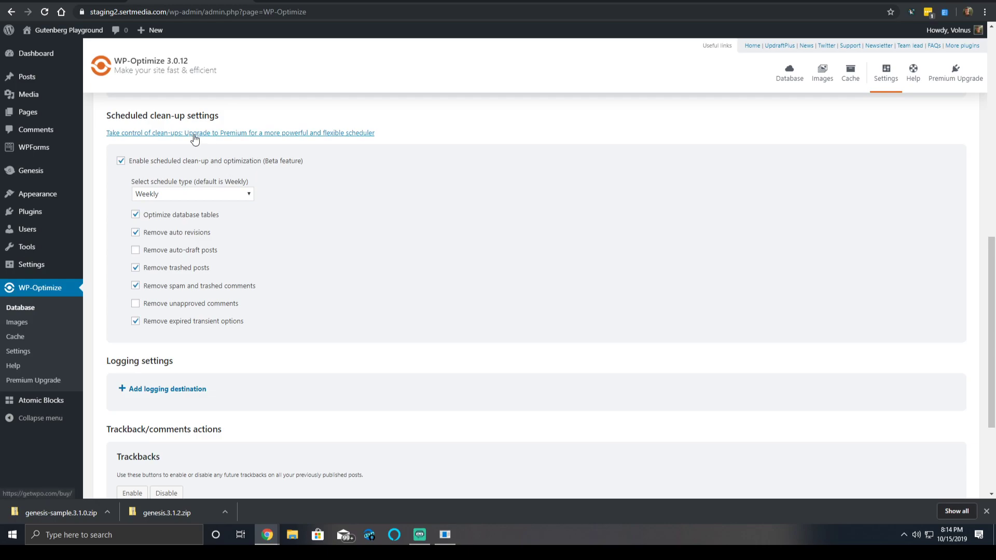
{"action": "scroll", "coordinate": [145, 135], "scroll_direction": "down", "scroll_amount": 3}
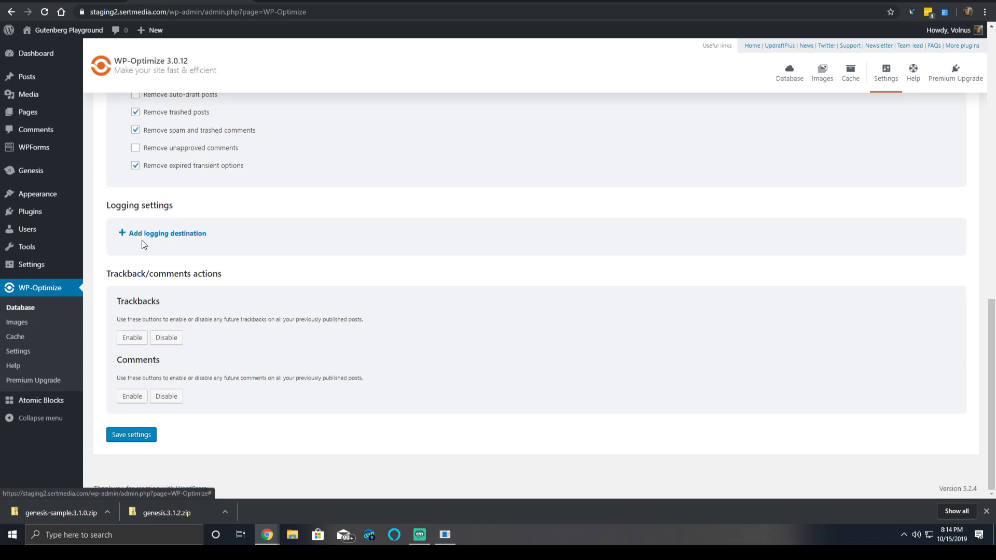
Step: Disable trackbacks and enable comments on all published posts
{"action": "left_click", "coordinate": [180, 337]}
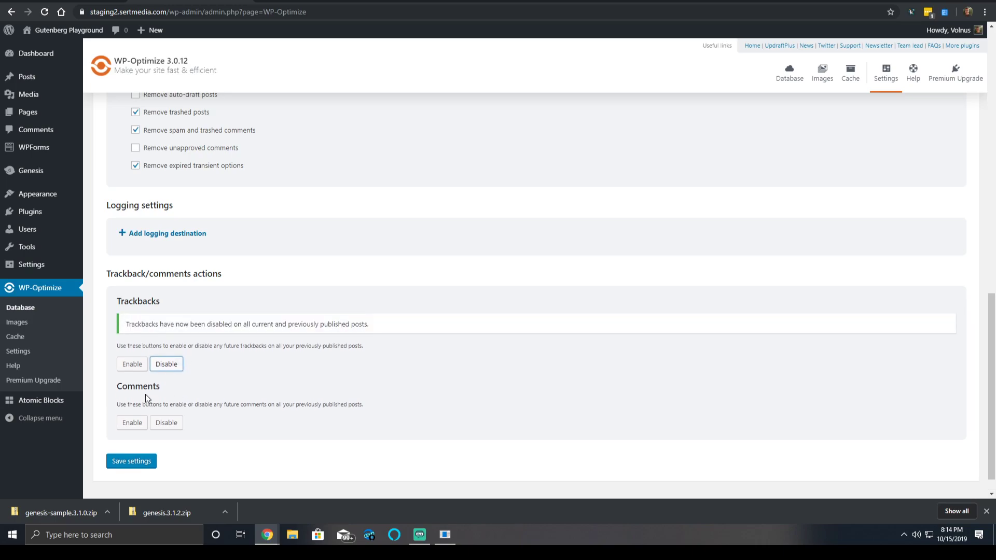
{"action": "left_click", "coordinate": [127, 424]}
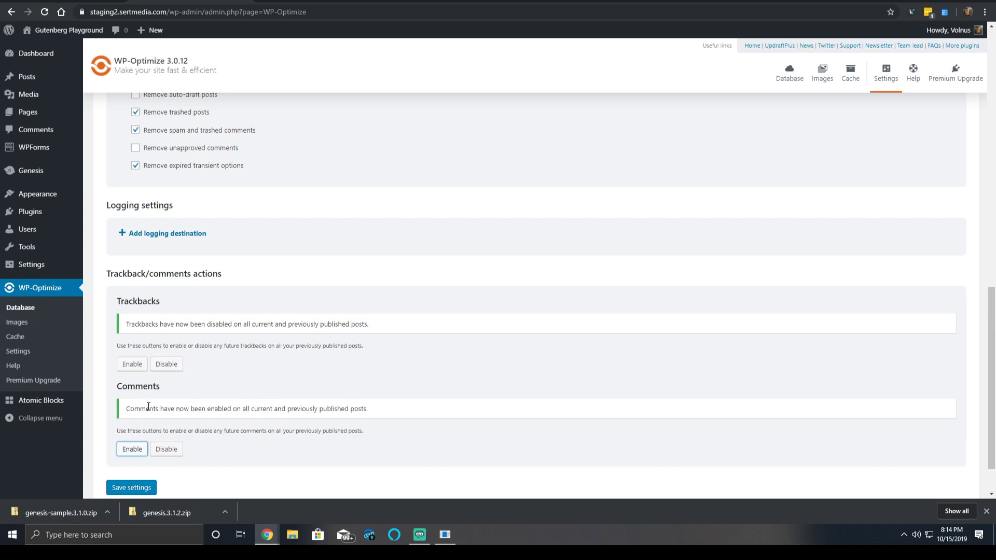
{"action": "scroll", "coordinate": [321, 115], "scroll_direction": "up", "scroll_amount": 10}
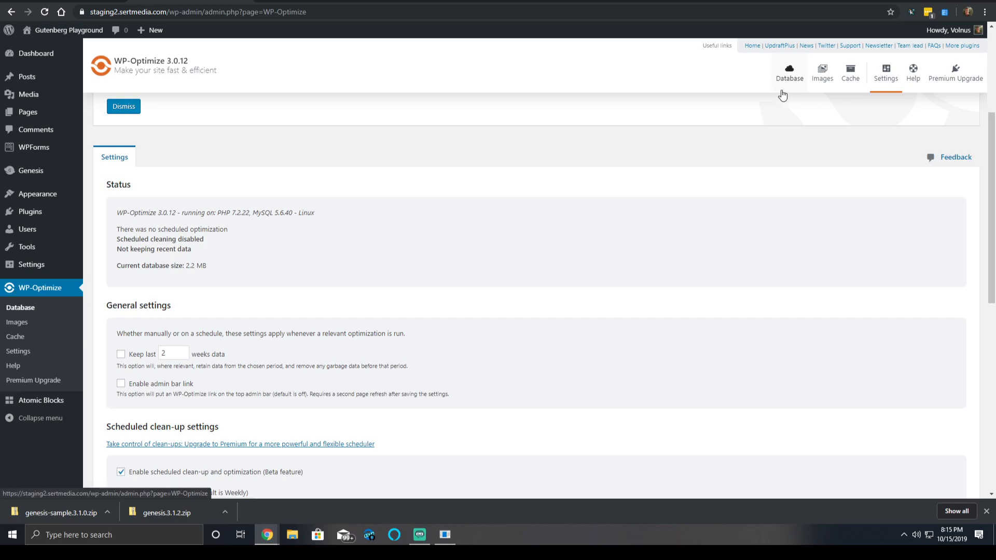
Step: Go to Images > Compress images and open the uncompressed lake photo about.jpg's media page
{"action": "left_click", "coordinate": [783, 92]}
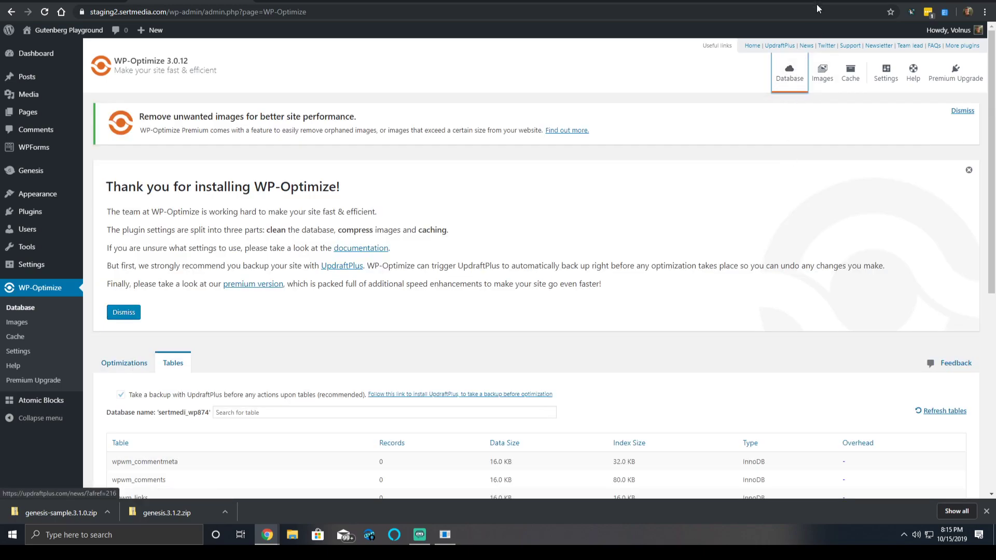
{"action": "left_click", "coordinate": [823, 67]}
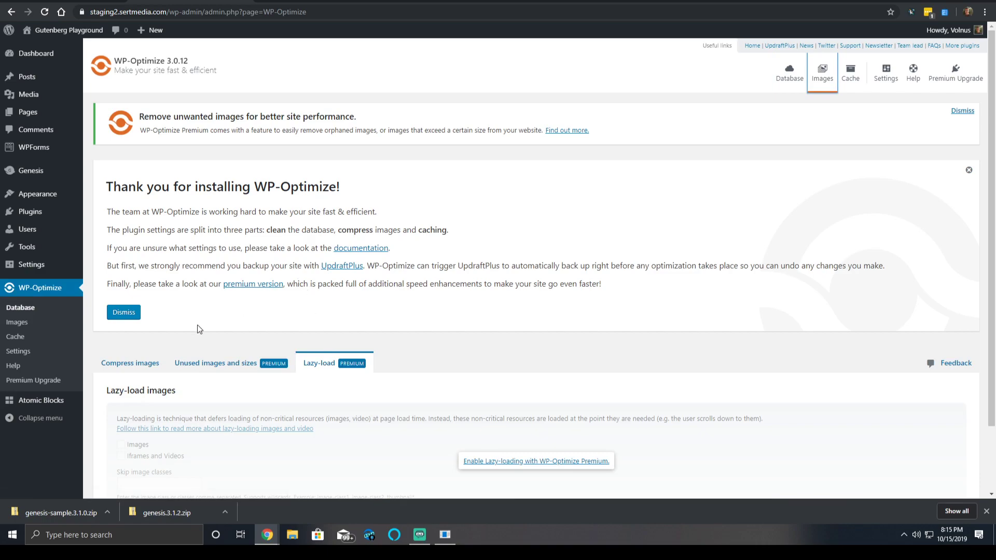
{"action": "left_click", "coordinate": [130, 361]}
{"action": "scroll", "coordinate": [138, 363], "scroll_direction": "down", "scroll_amount": 5}
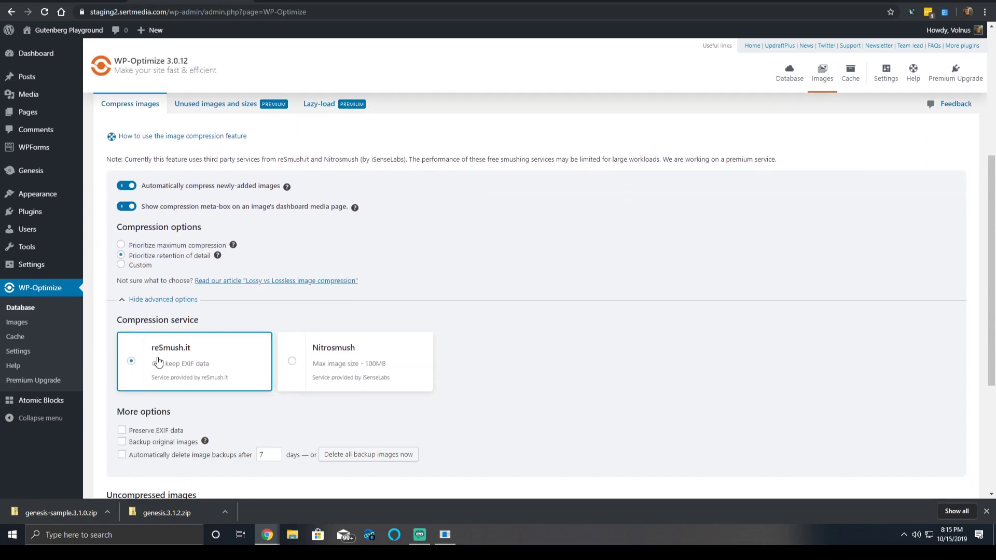
{"action": "scroll", "coordinate": [158, 362], "scroll_direction": "down", "scroll_amount": 2}
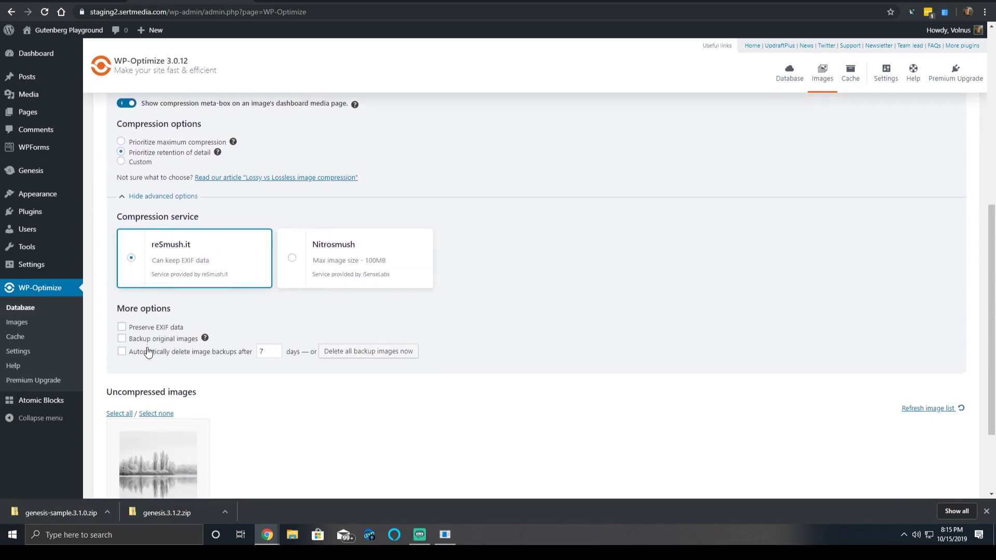
{"action": "scroll", "coordinate": [265, 364], "scroll_direction": "down", "scroll_amount": 2}
{"action": "mouse_move", "coordinate": [161, 338]}
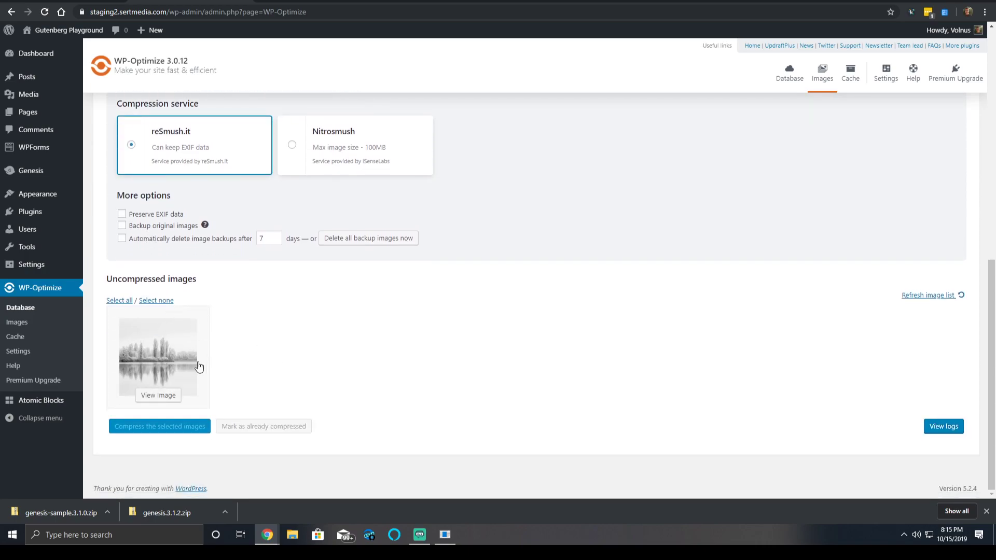
{"action": "left_click", "coordinate": [159, 398]}
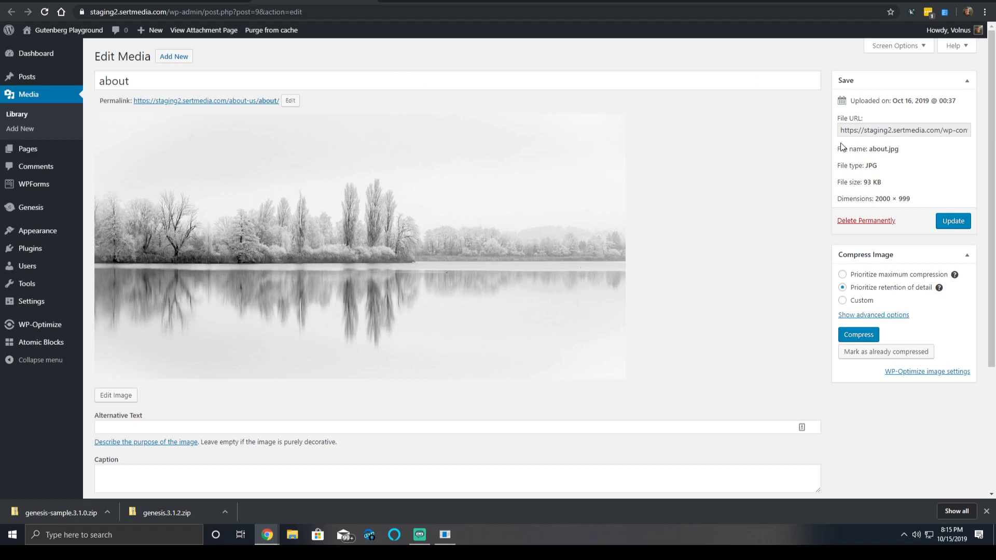
{"action": "left_click", "coordinate": [887, 134]}
{"action": "triple_click", "coordinate": [887, 134]}
{"action": "right_click", "coordinate": [886, 134]}
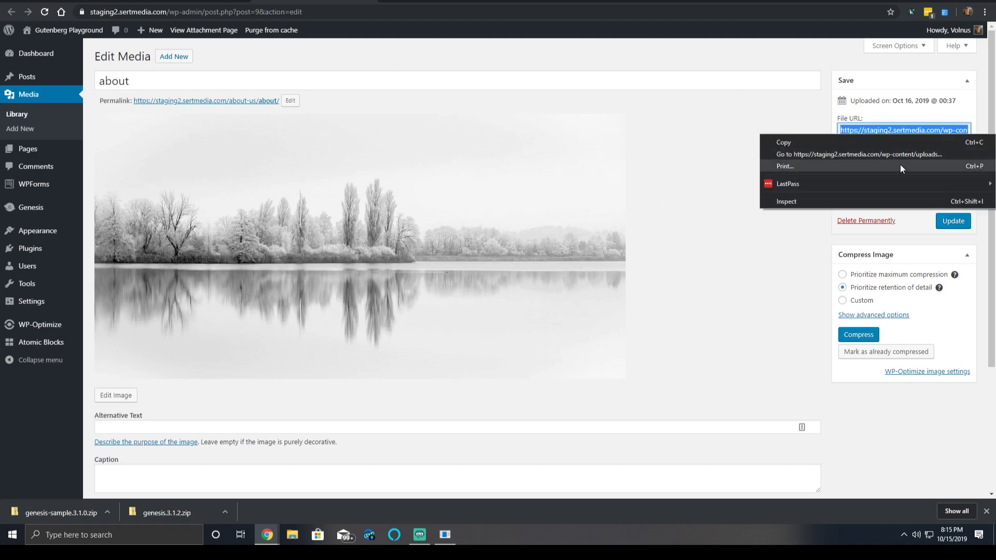
{"action": "left_click", "coordinate": [897, 154]}
{"action": "key", "text": "F12"}
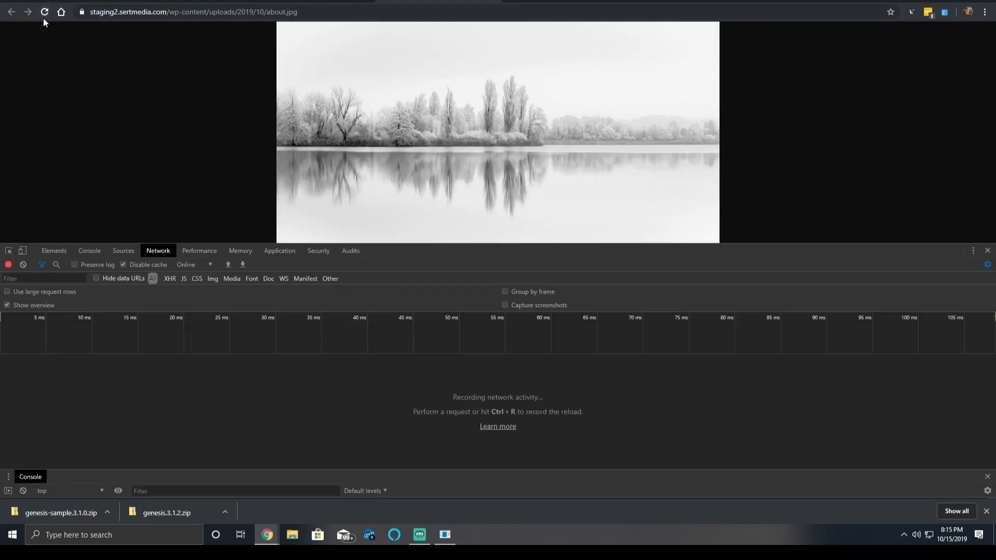
{"action": "left_click", "coordinate": [44, 12]}
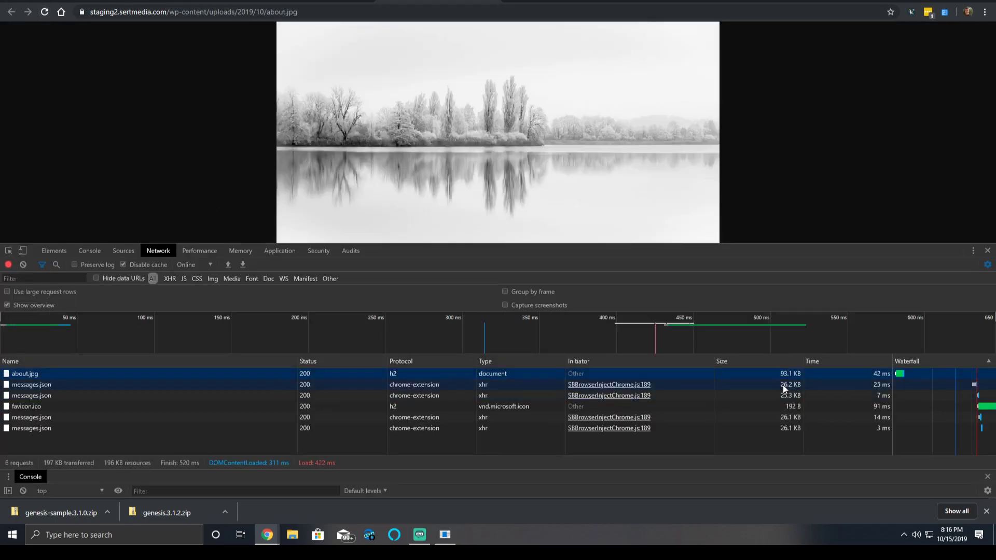
{"action": "key", "text": "ctrl+w"}
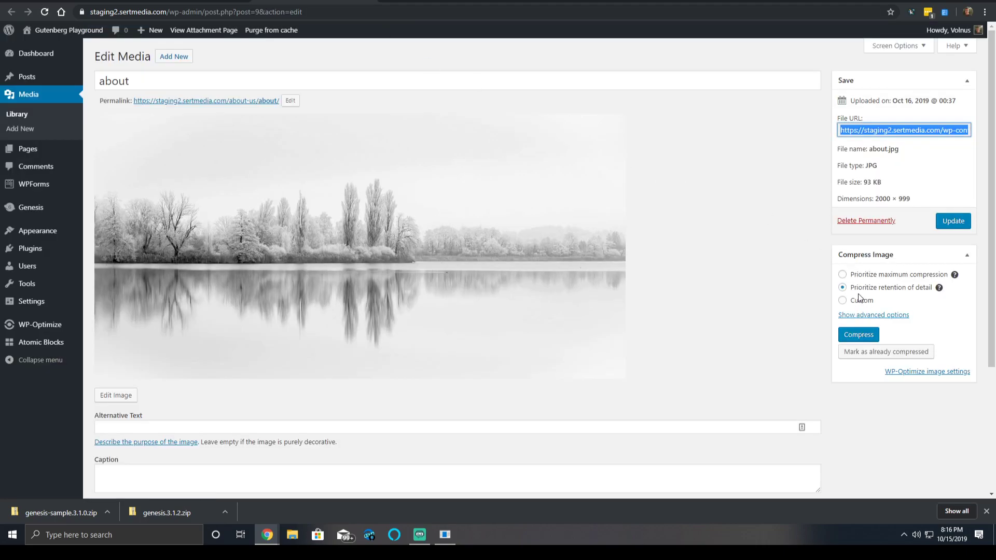
Step: Compress about.jpg, which stays at 92.78 KB with 0 percent saved
{"action": "left_click", "coordinate": [860, 335]}
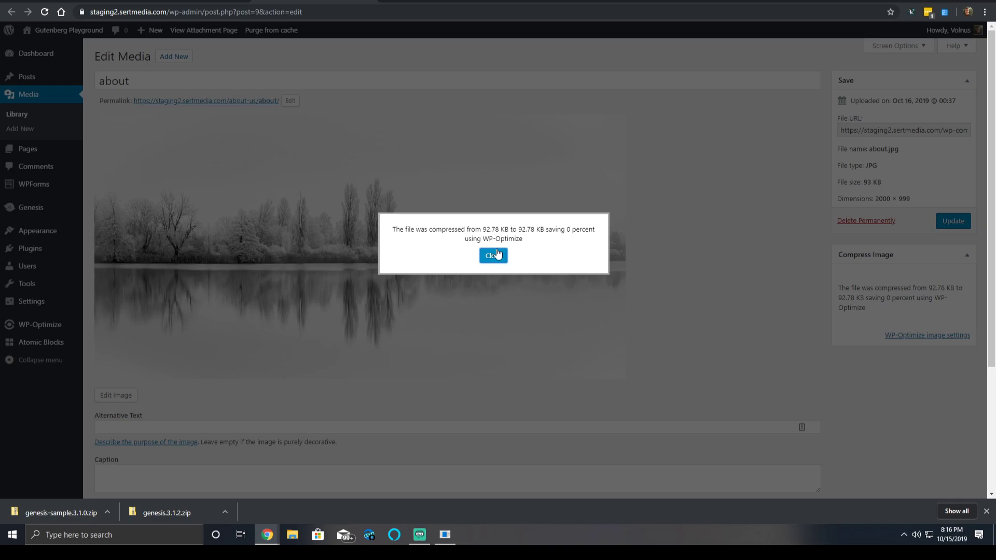
{"action": "left_click", "coordinate": [493, 255]}
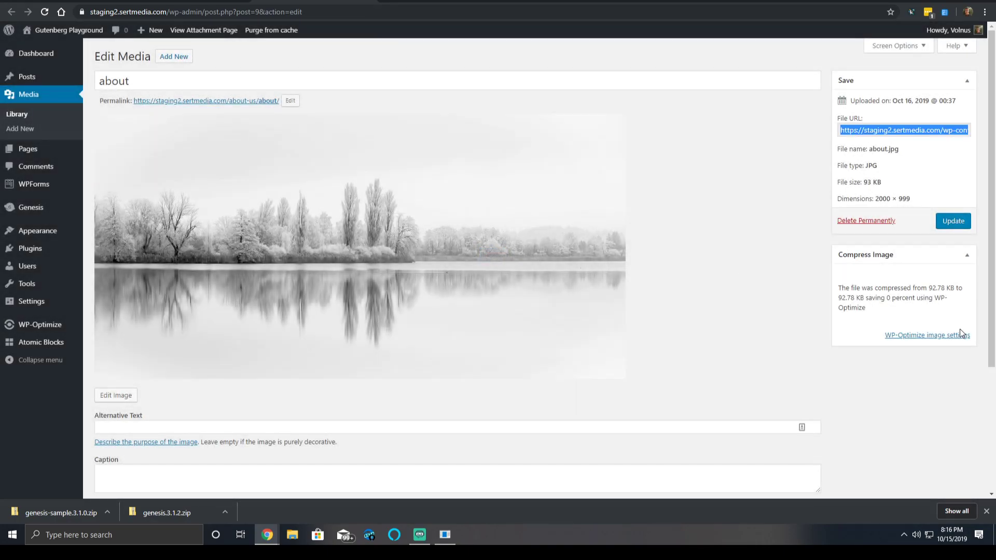
{"action": "left_click", "coordinate": [961, 332]}
Step: Set image compression to Custom with the quality slider midway along the track
{"action": "scroll", "coordinate": [456, 302], "scroll_direction": "down", "scroll_amount": 5}
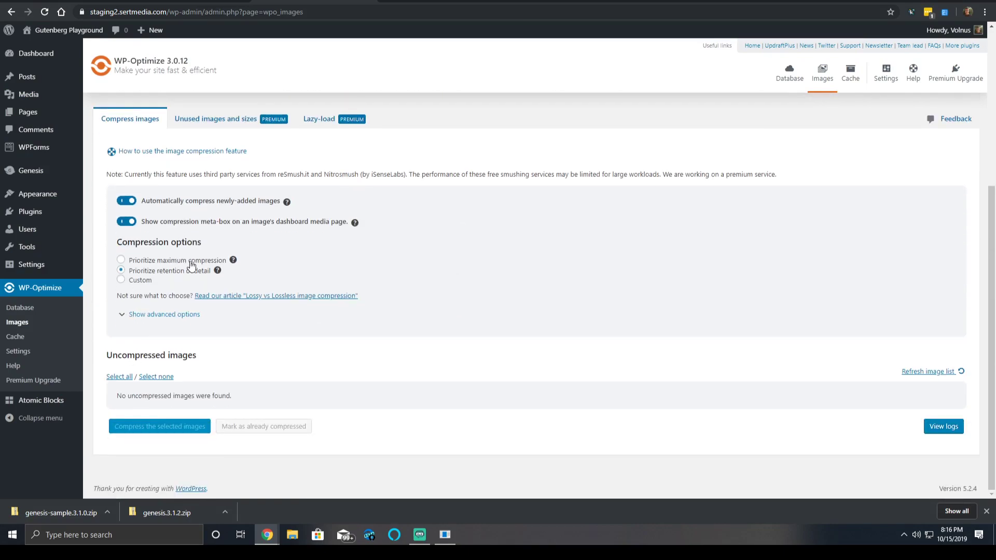
{"action": "left_click", "coordinate": [138, 282]}
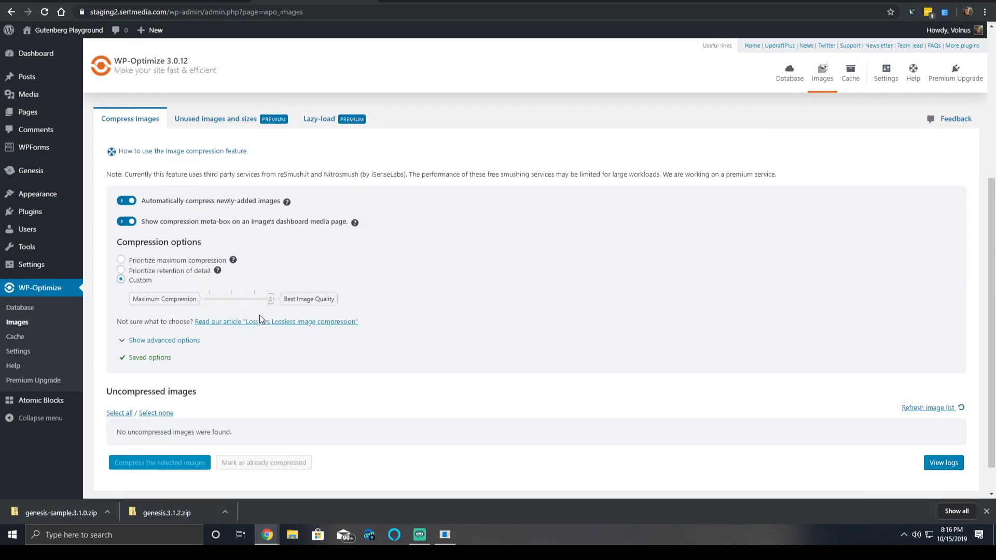
{"action": "left_click_drag", "start_coordinate": [270, 302], "coordinate": [242, 299]}
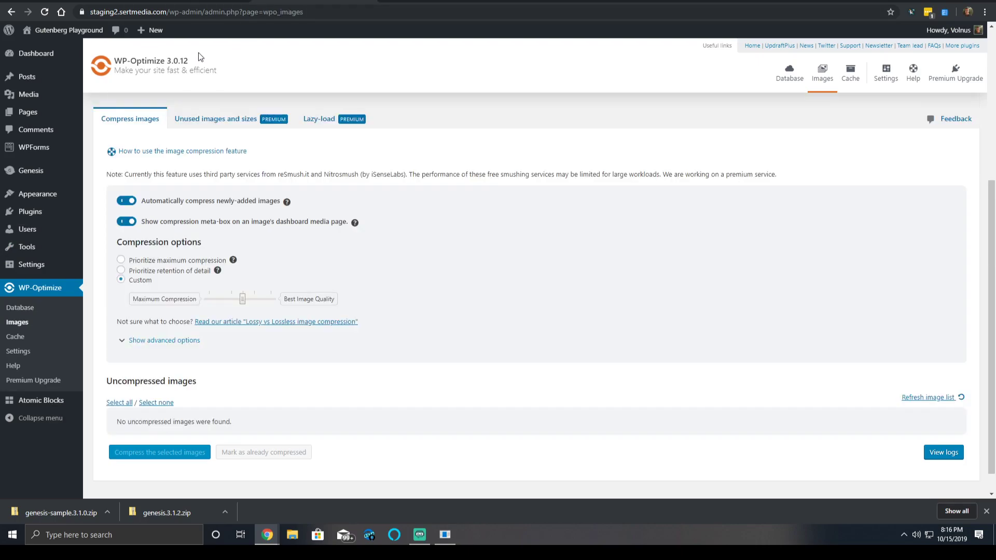
Step: Download about.jpg from the Media Library to the computer
{"action": "mouse_move", "coordinate": [29, 94]}
{"action": "left_click", "coordinate": [100, 96]}
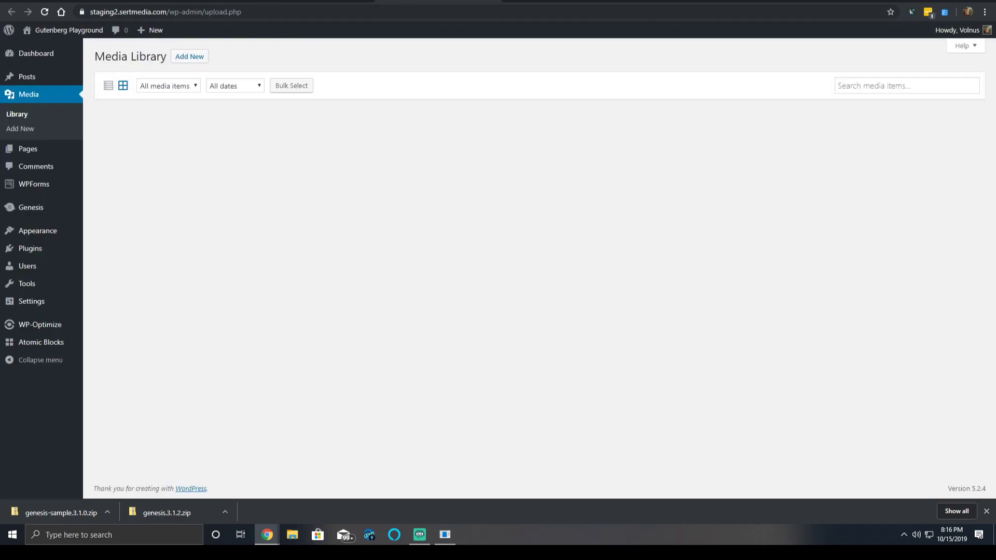
{"action": "left_click", "coordinate": [163, 144]}
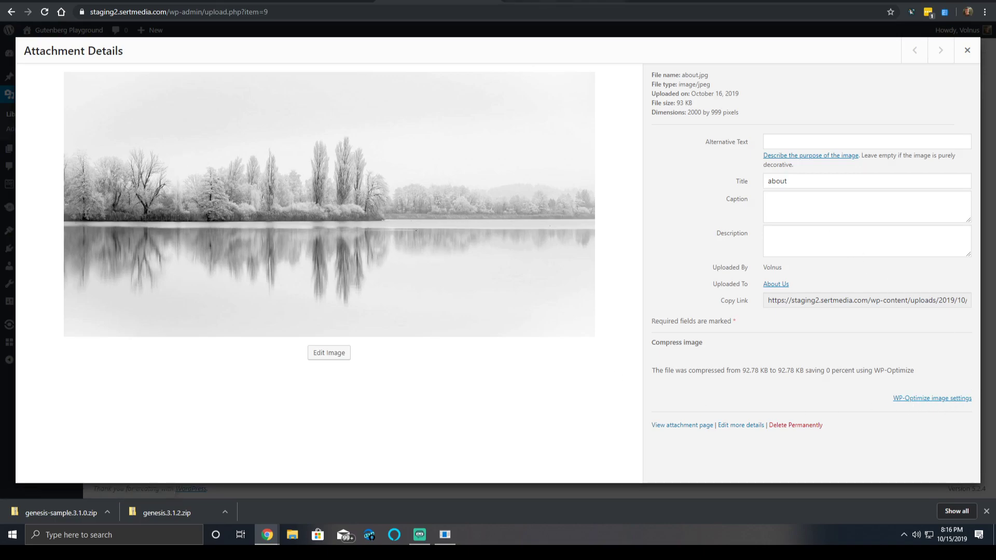
{"action": "key", "text": "ctrl+Tab"}
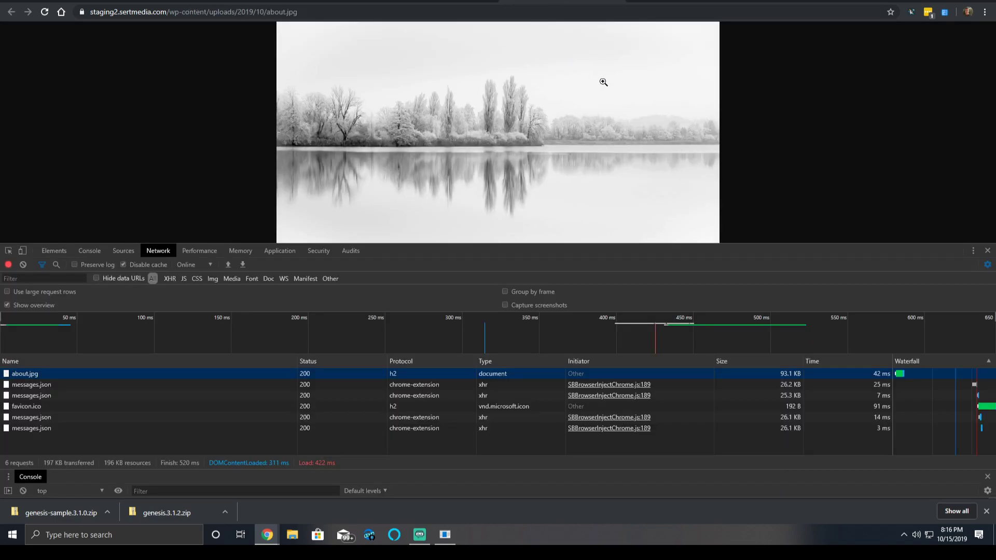
{"action": "key", "text": "ctrl+s"}
{"action": "left_click", "coordinate": [257, 232]}
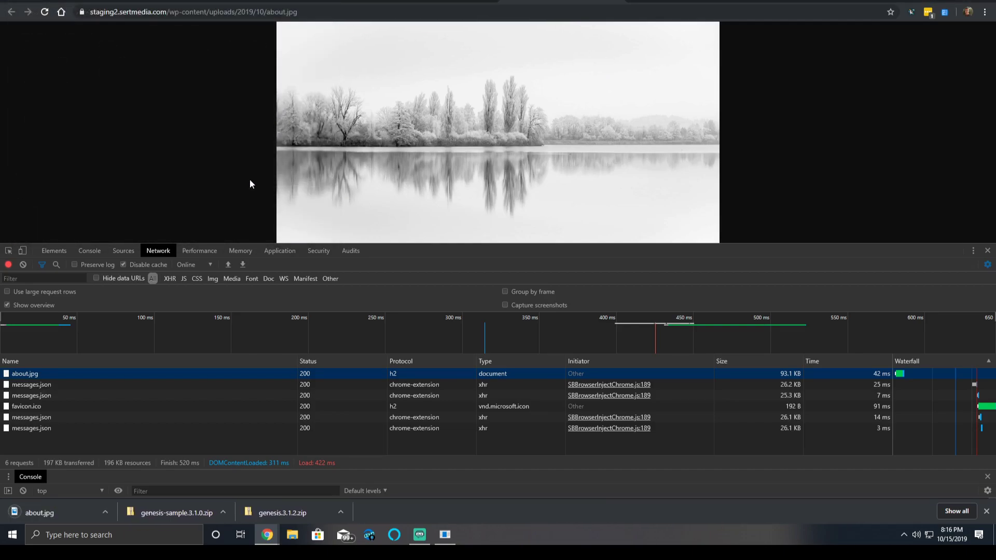
{"action": "key", "text": "ctrl+w"}
Step: Upload the copy as about-1.jpg and compress it at Custom level, saving 0 percent
{"action": "key", "text": "ctrl+Tab"}
{"action": "key", "text": "Escape"}
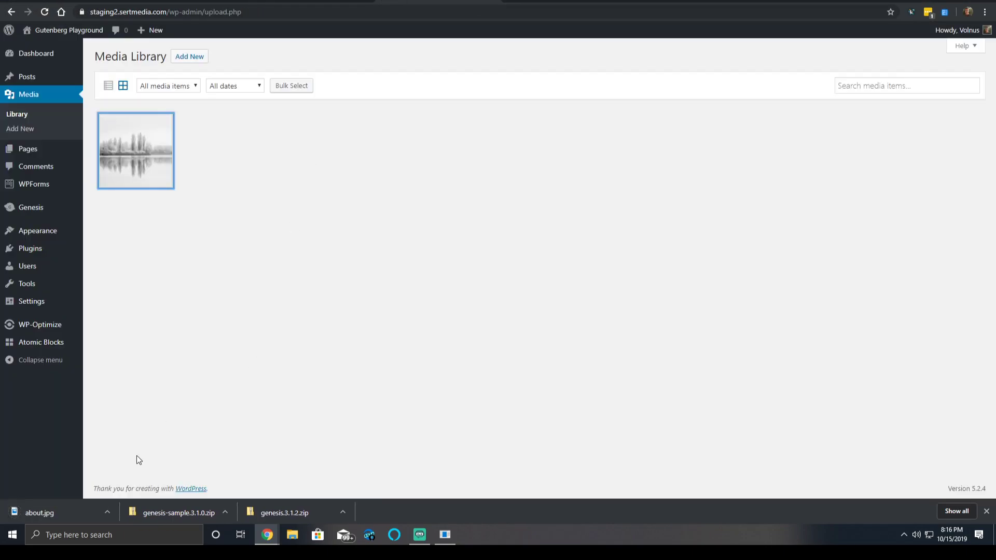
{"action": "left_click_drag", "start_coordinate": [75, 511], "coordinate": [216, 310]}
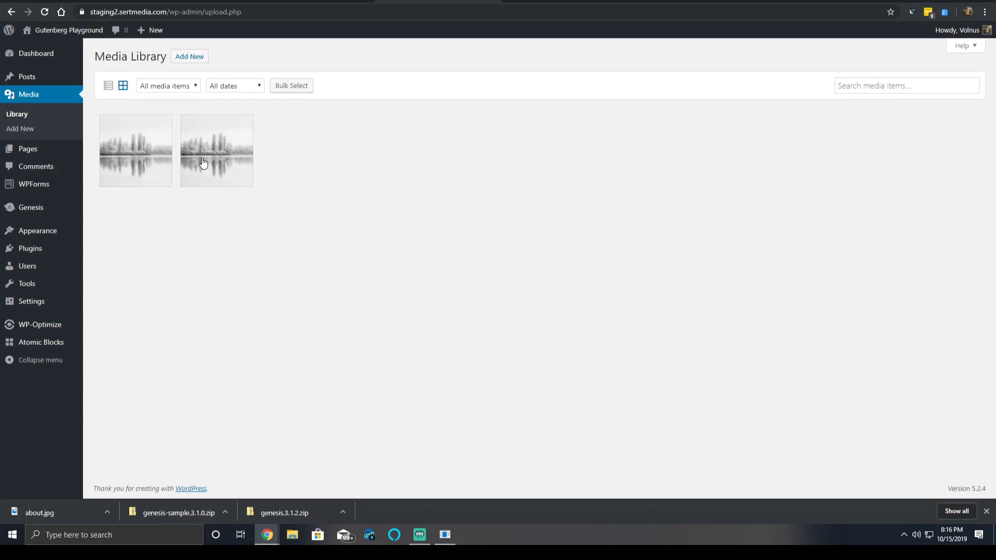
{"action": "left_click", "coordinate": [159, 150]}
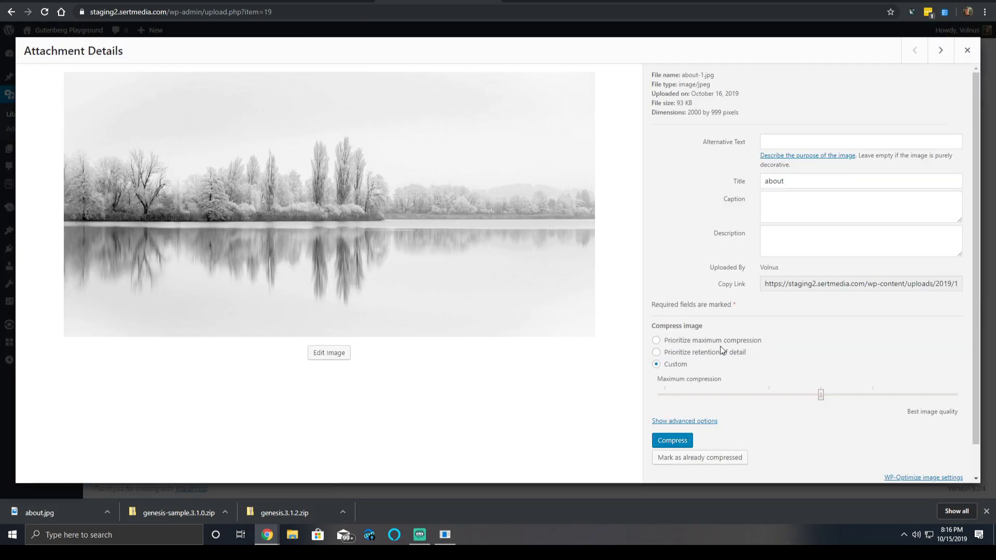
{"action": "left_click", "coordinate": [677, 442]}
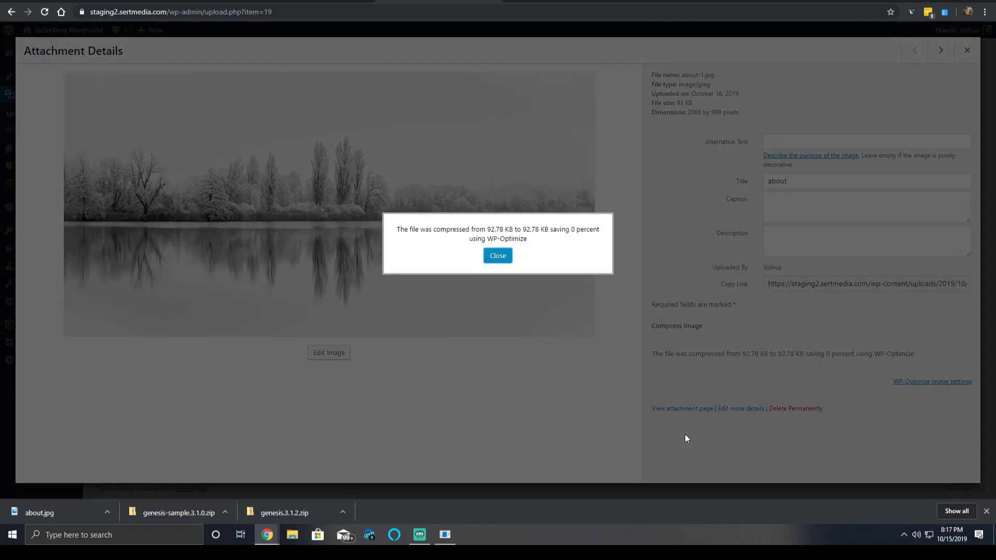
{"action": "left_click", "coordinate": [498, 255]}
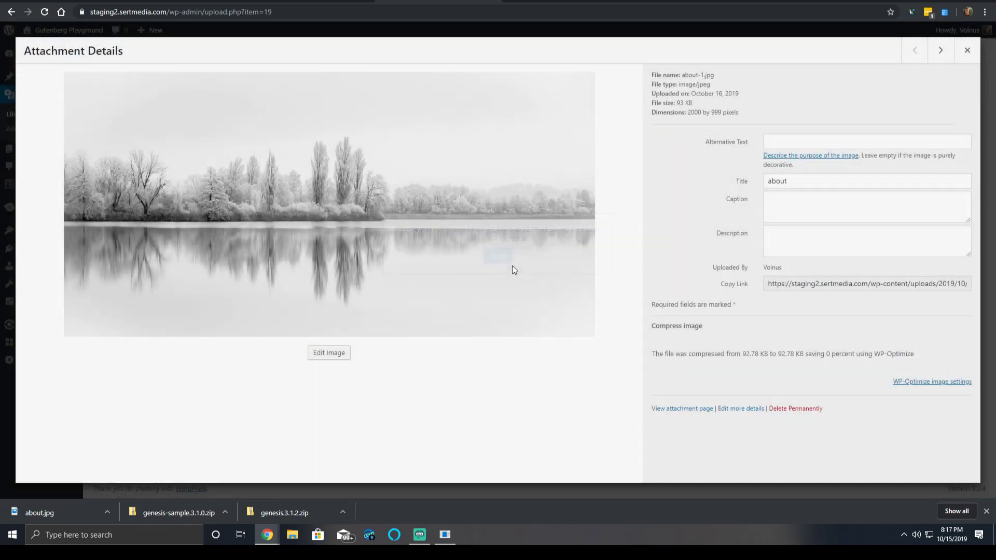
Step: Select Nitrosmush as the compression service in WP-Optimize's advanced image options
{"action": "left_click", "coordinate": [928, 384]}
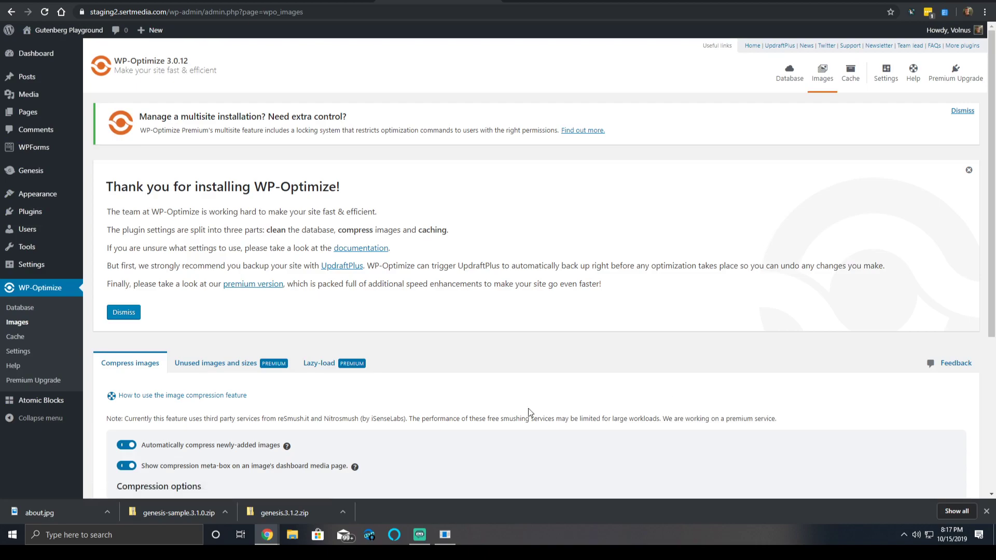
{"action": "scroll", "coordinate": [431, 397], "scroll_direction": "down", "scroll_amount": 5}
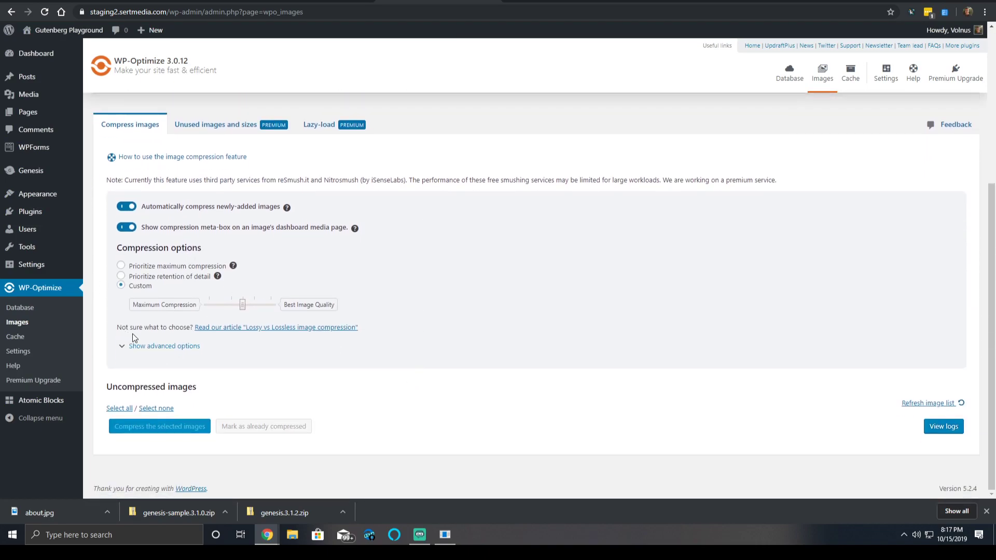
{"action": "left_click", "coordinate": [166, 346]}
{"action": "scroll", "coordinate": [343, 260], "scroll_direction": "down", "scroll_amount": 3}
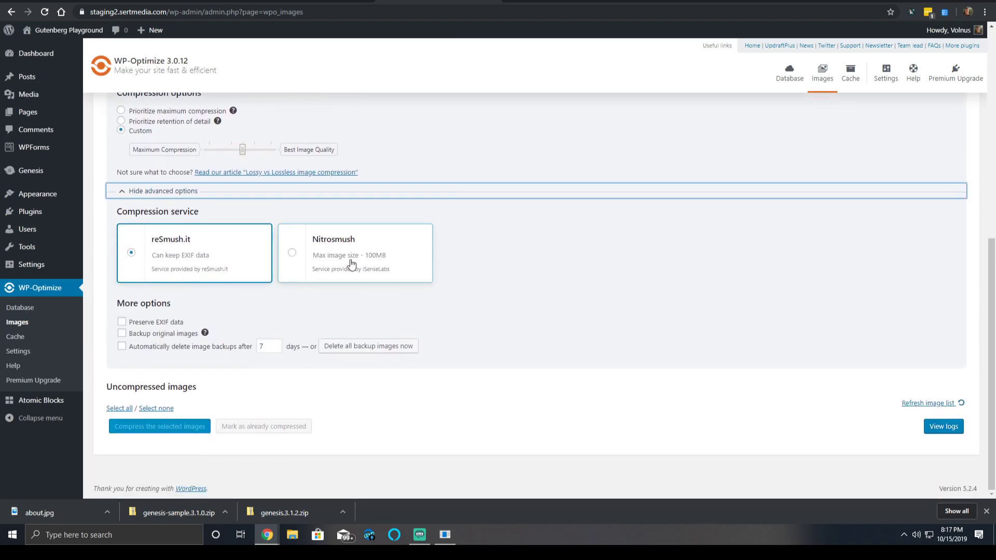
{"action": "double_click", "coordinate": [337, 255]}
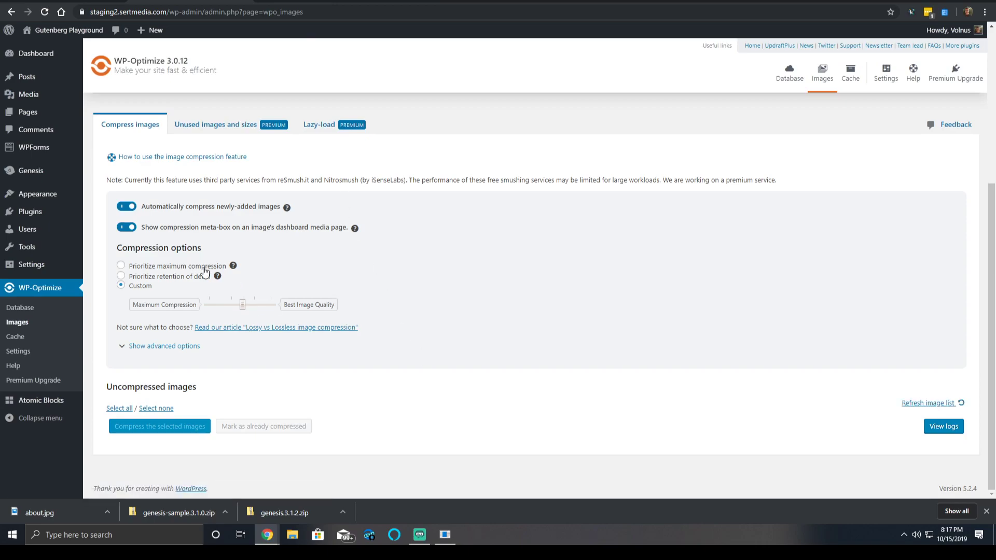
{"action": "left_click", "coordinate": [164, 346]}
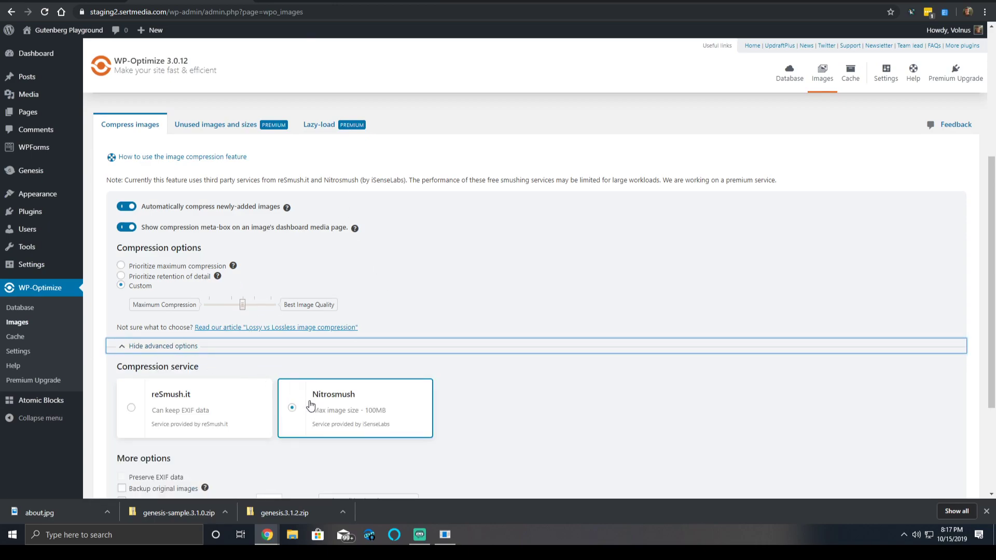
{"action": "scroll", "coordinate": [161, 358], "scroll_direction": "down", "scroll_amount": 2}
{"action": "scroll", "coordinate": [190, 282], "scroll_direction": "up", "scroll_amount": 5}
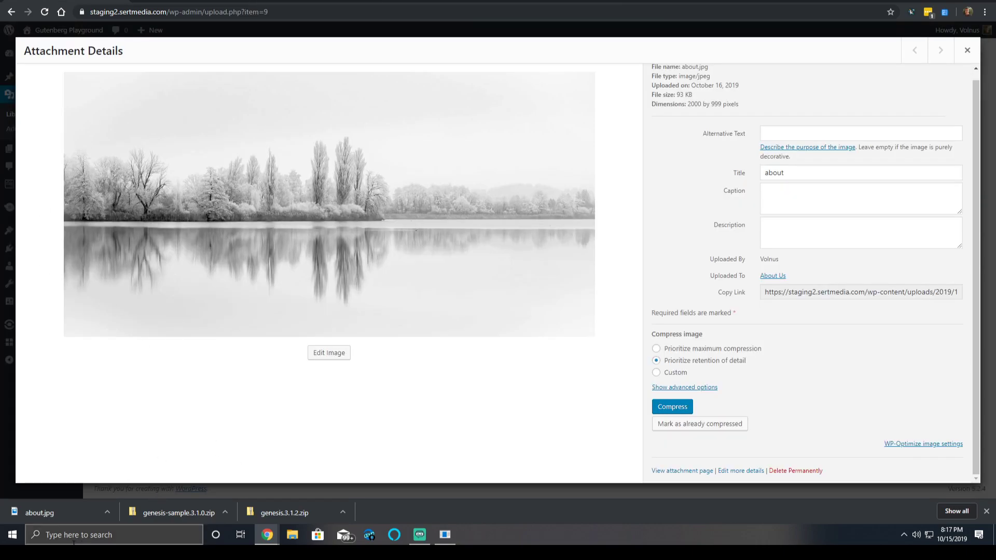
Step: Upload a third copy as about-2.jpg and compress it, again saving 0 percent at 92.78 KB
{"action": "key", "text": "Escape"}
{"action": "left_click_drag", "start_coordinate": [38, 513], "coordinate": [194, 278]}
{"action": "left_click", "coordinate": [182, 177]}
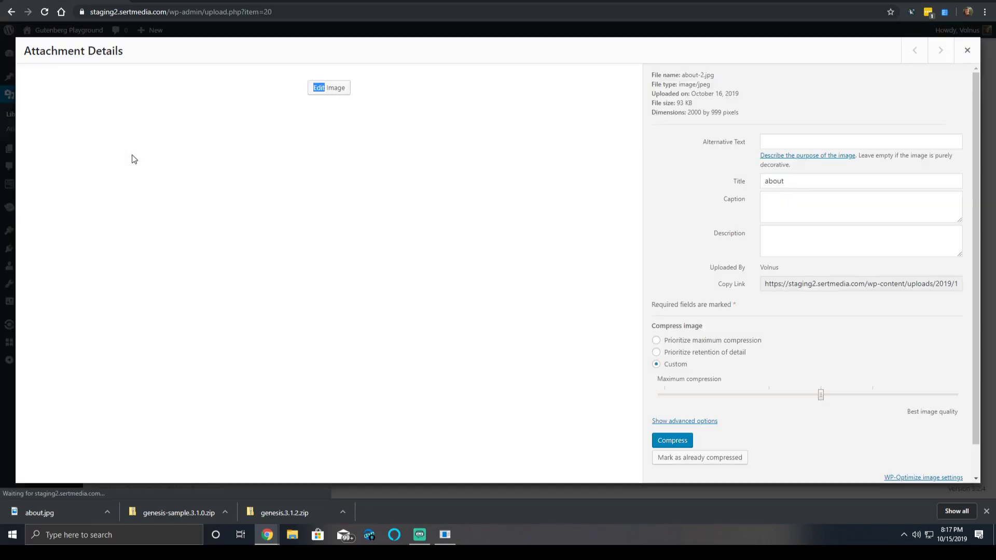
{"action": "left_click", "coordinate": [681, 440]}
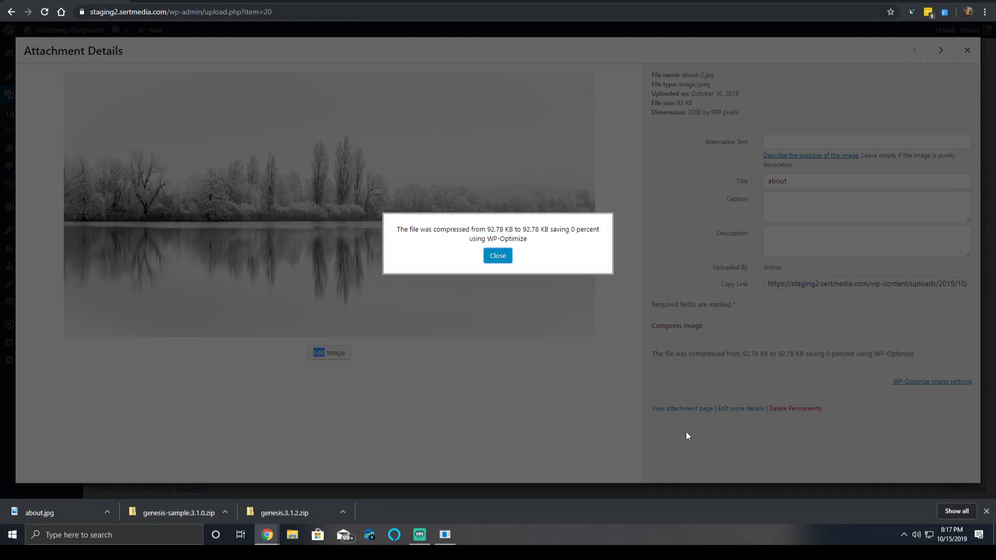
{"action": "left_click", "coordinate": [499, 257]}
{"action": "left_click", "coordinate": [967, 50]}
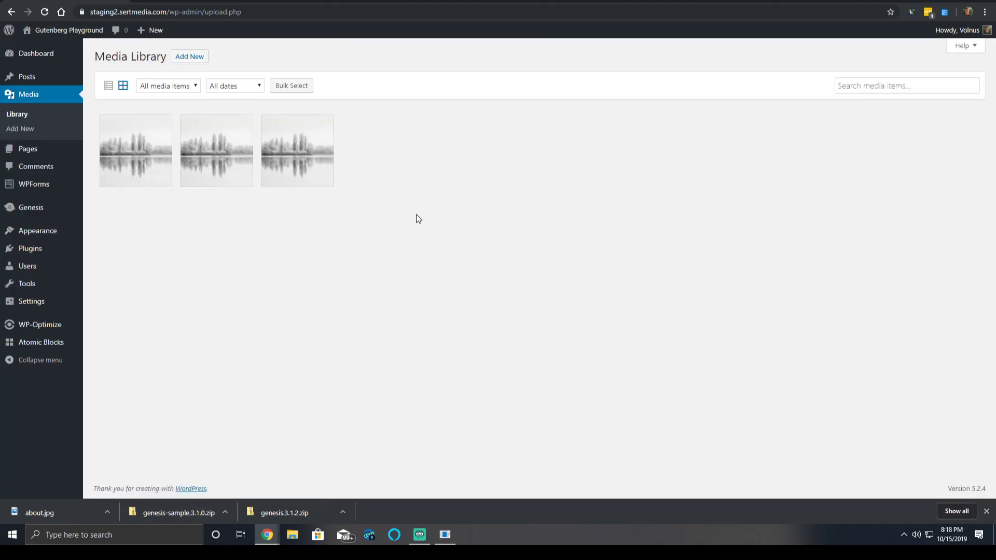
{"action": "left_click", "coordinate": [139, 126]}
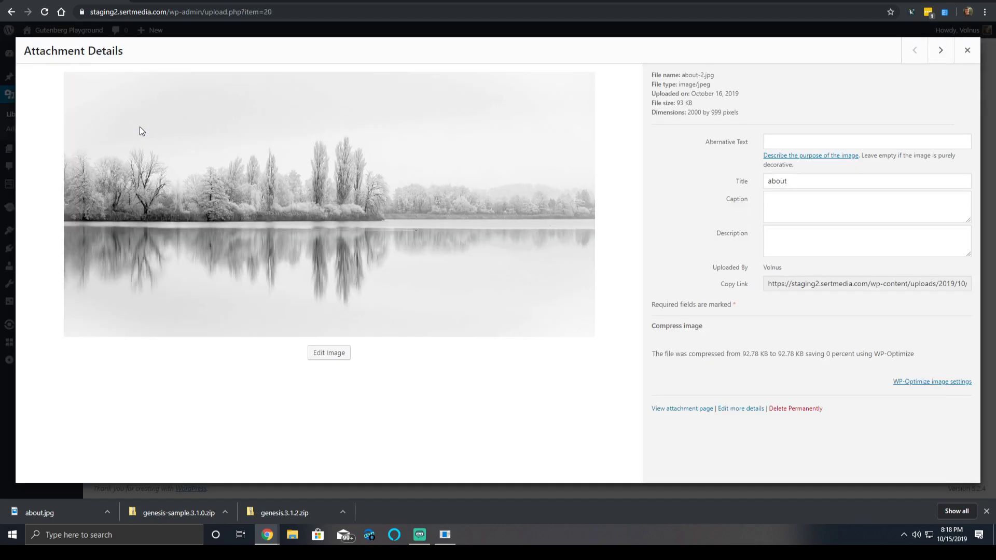
{"action": "key", "text": "Escape"}
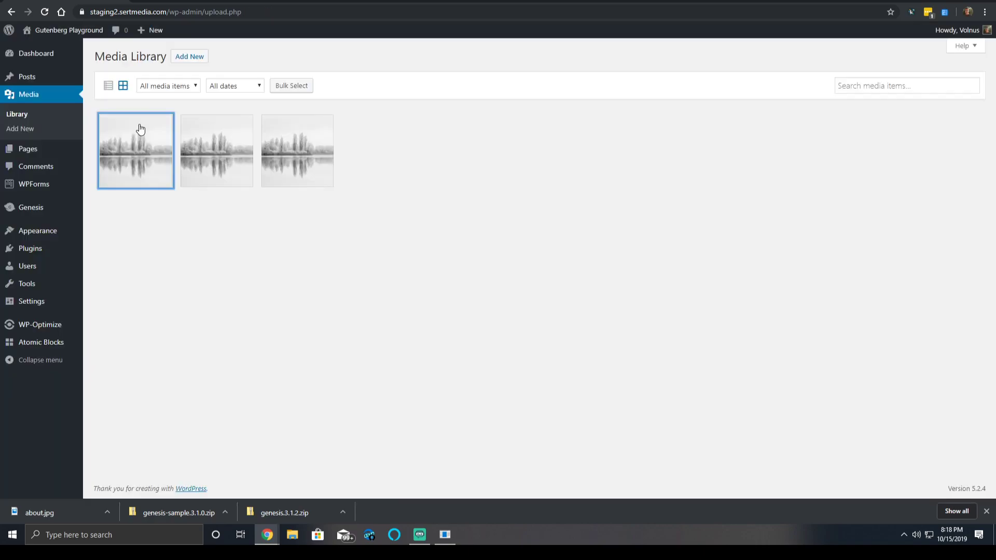